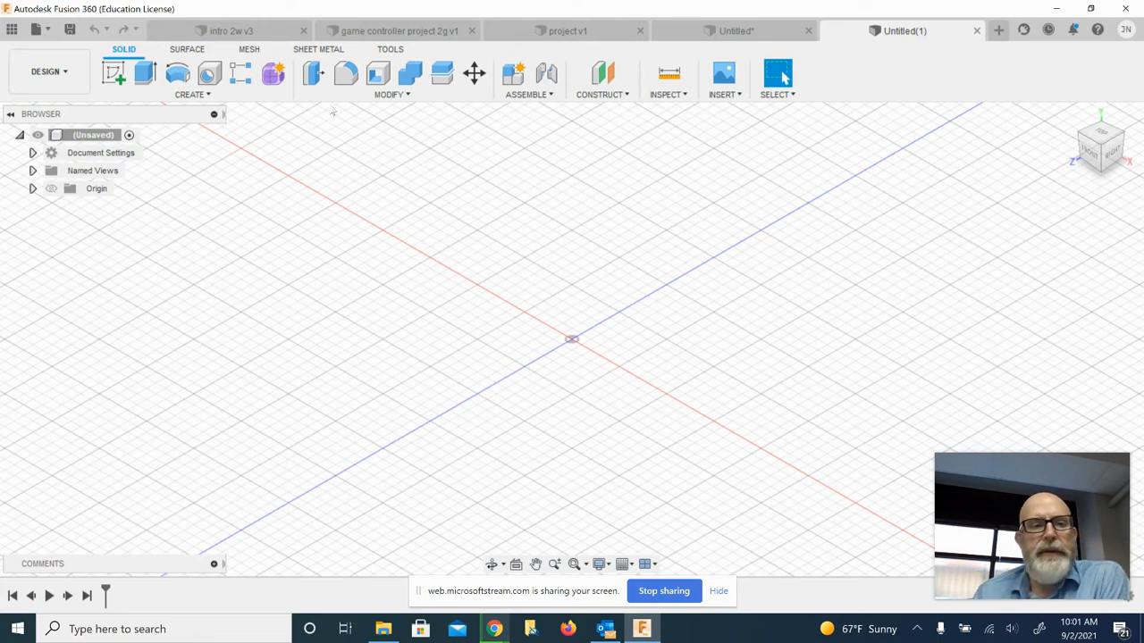
Step: Create a new sketch on the XZ (Top) origin plane
{"action": "left_click", "coordinate": [119, 78]}
{"action": "left_click", "coordinate": [581, 370]}
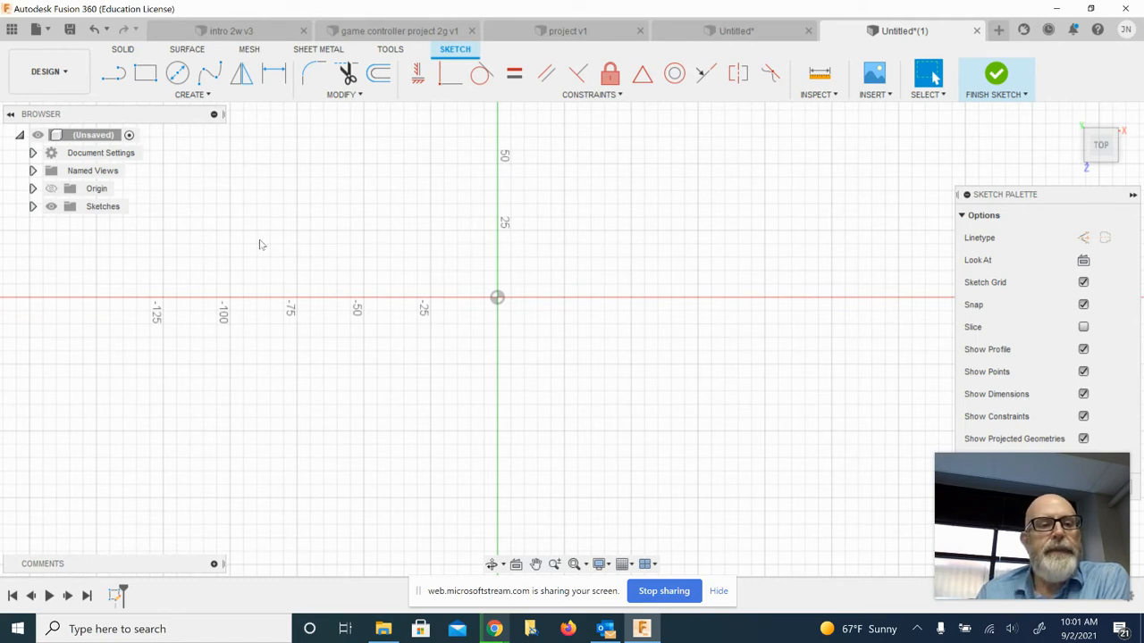
Step: Start a fit-point spline at the origin and place points along the bottom and lower left
{"action": "left_click", "coordinate": [209, 95]}
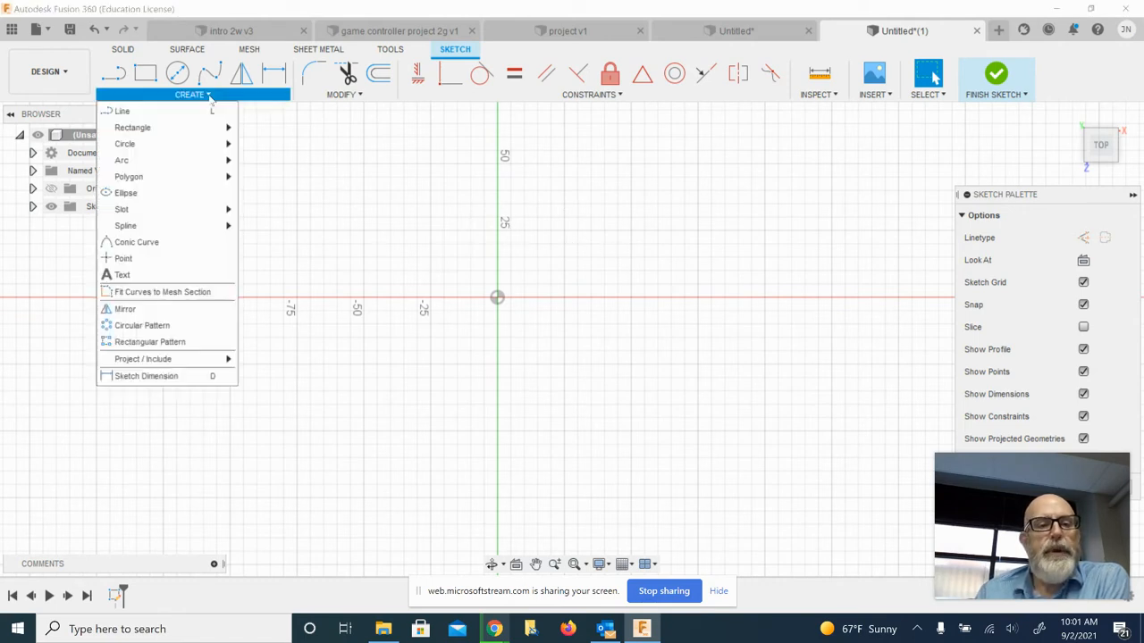
{"action": "mouse_move", "coordinate": [192, 226]}
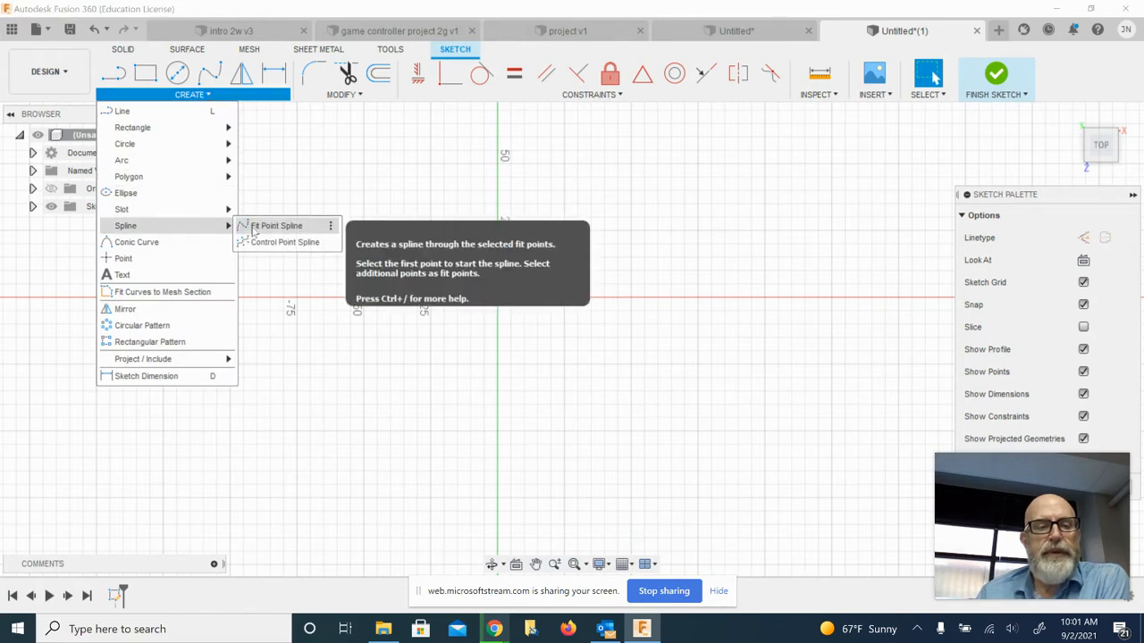
{"action": "left_click", "coordinate": [255, 228]}
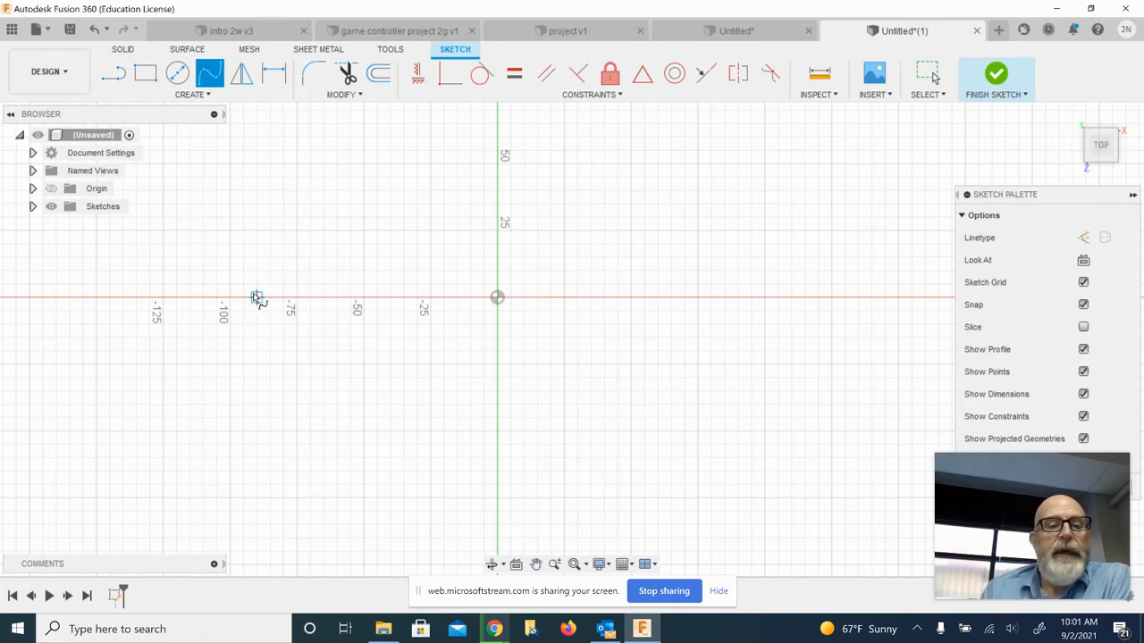
{"action": "left_click", "coordinate": [497, 301]}
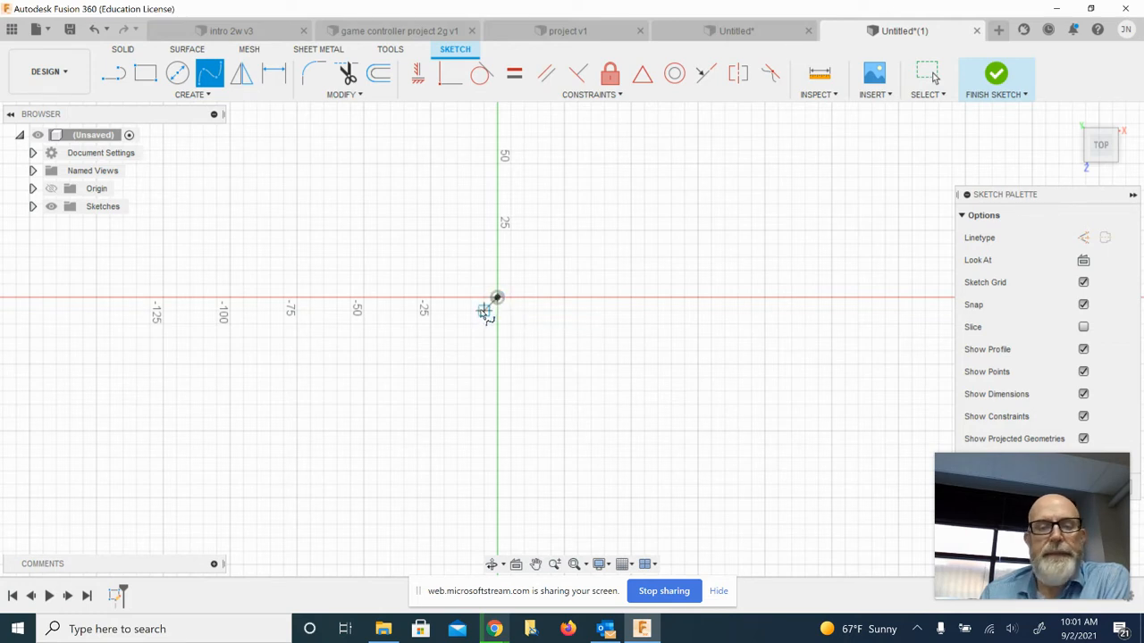
{"action": "left_click", "coordinate": [444, 338]}
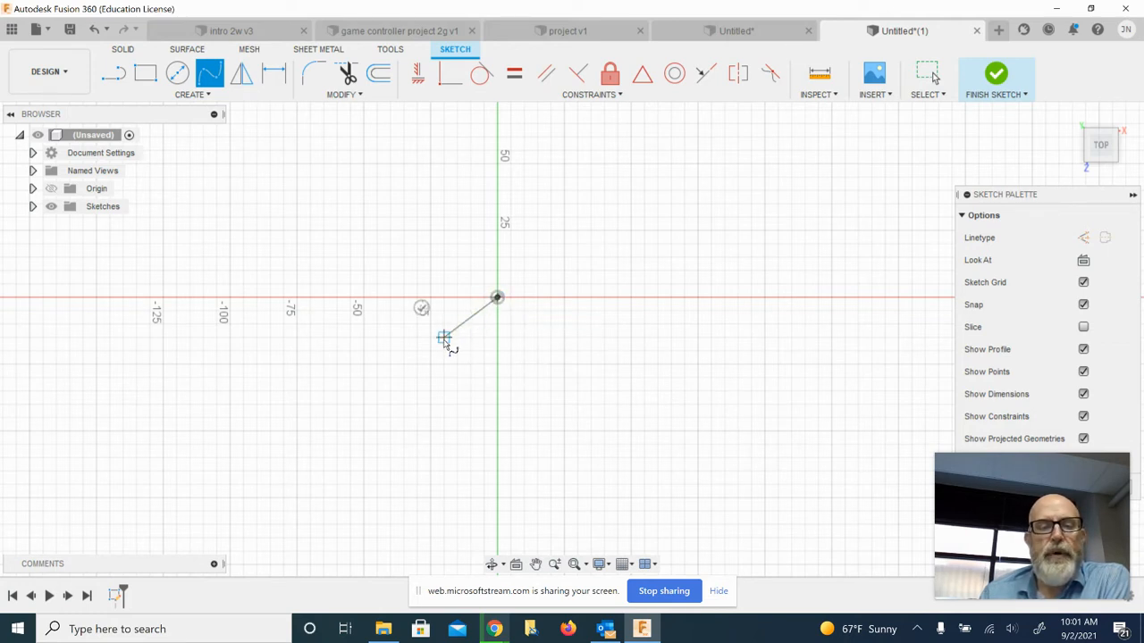
{"action": "left_click", "coordinate": [377, 323]}
{"action": "left_click", "coordinate": [336, 284]}
Step: Continue fit points up the left, across the top, down the right to a lower-right tip, closing at the origin
{"action": "left_click", "coordinate": [324, 231]}
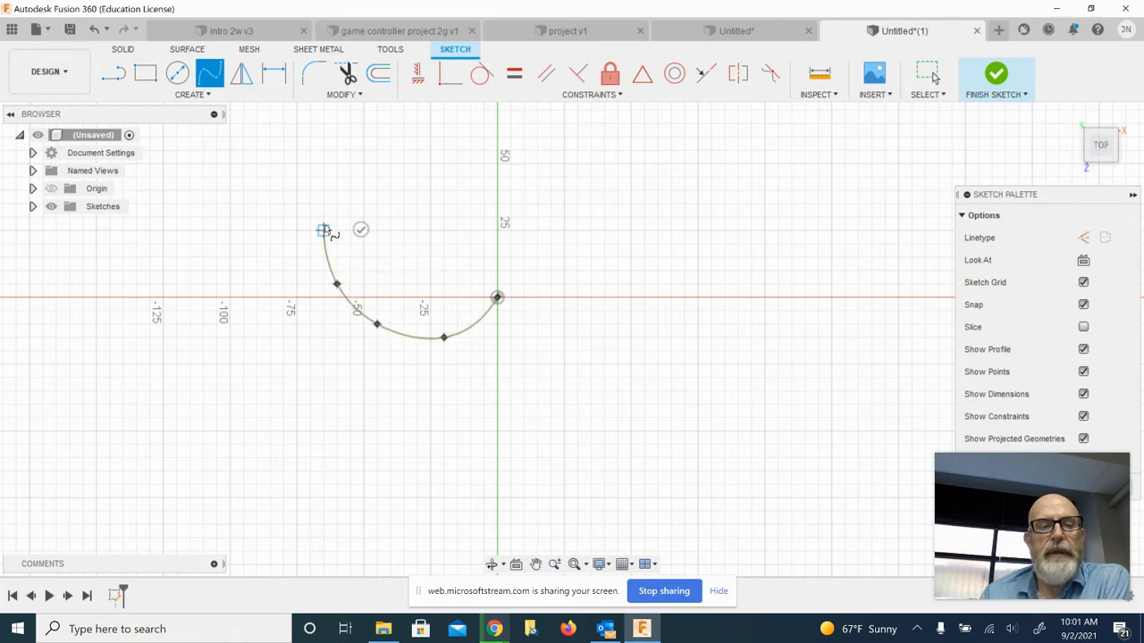
{"action": "left_click", "coordinate": [390, 165]}
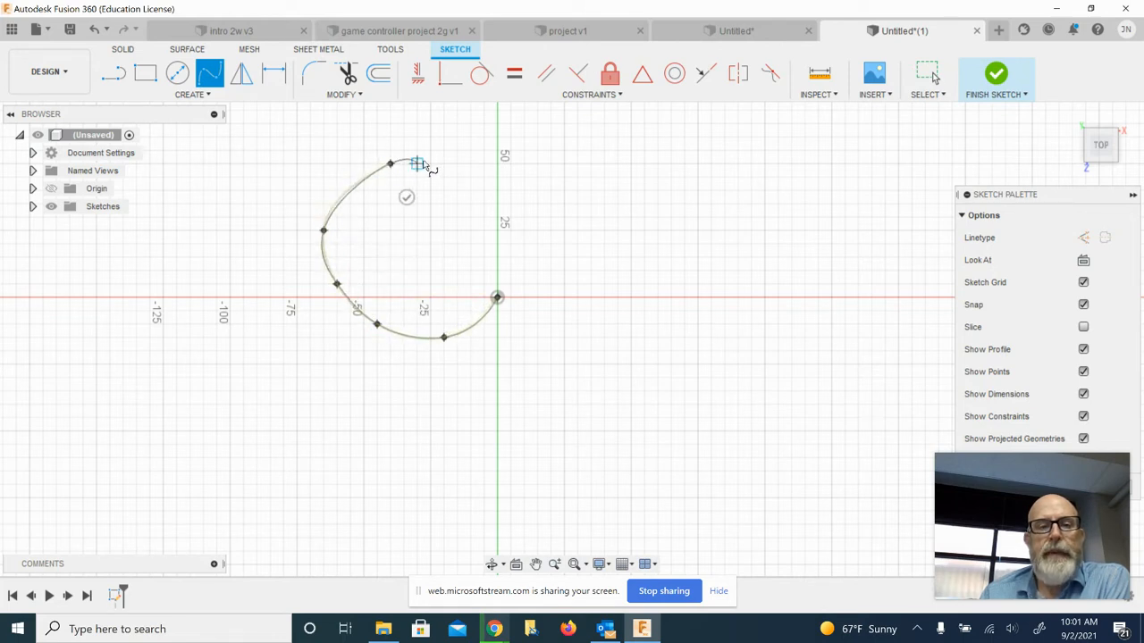
{"action": "left_click", "coordinate": [471, 164]}
{"action": "left_click", "coordinate": [523, 217]}
{"action": "left_click", "coordinate": [523, 257]}
{"action": "left_click", "coordinate": [564, 325]}
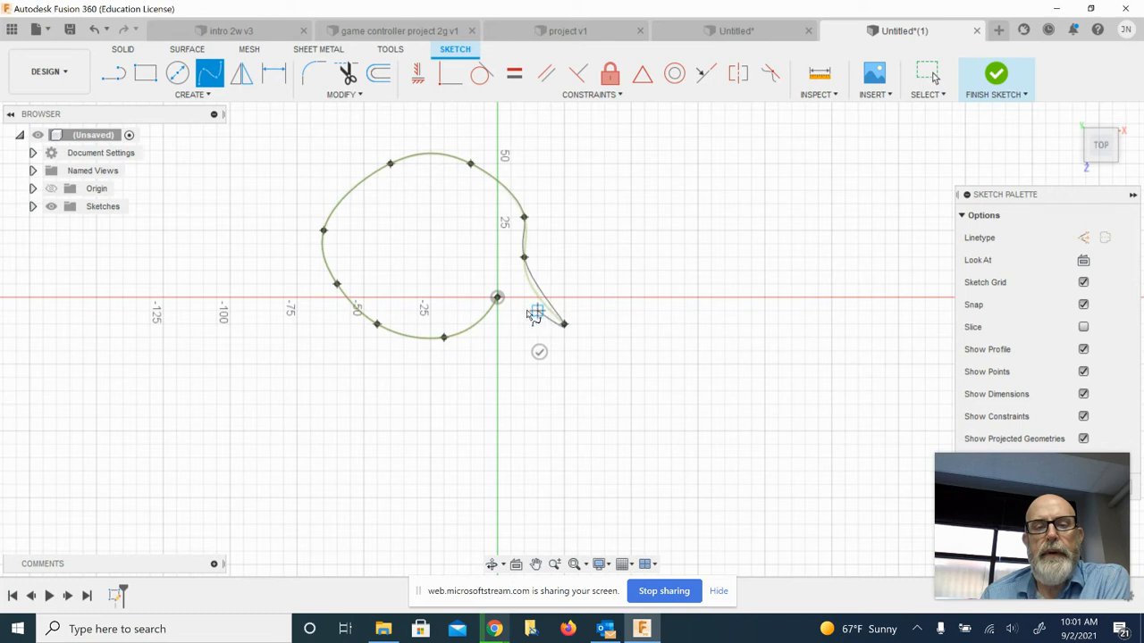
{"action": "left_click", "coordinate": [498, 298]}
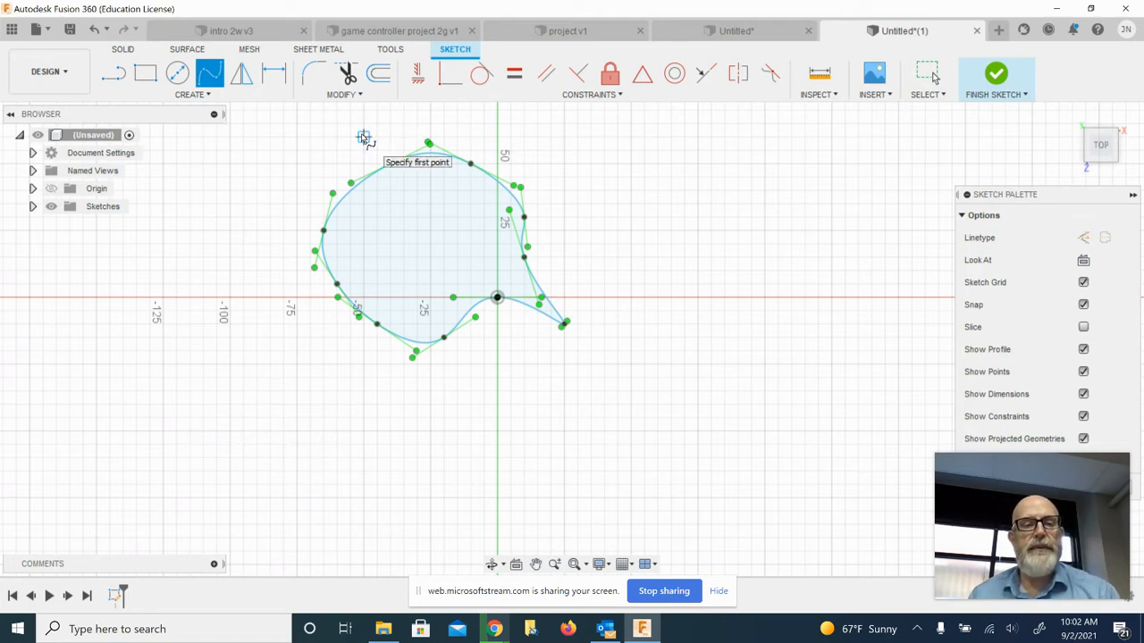
Step: Exit the Fit Point Spline tool, keeping the closed shape
{"action": "key", "text": "Escape"}
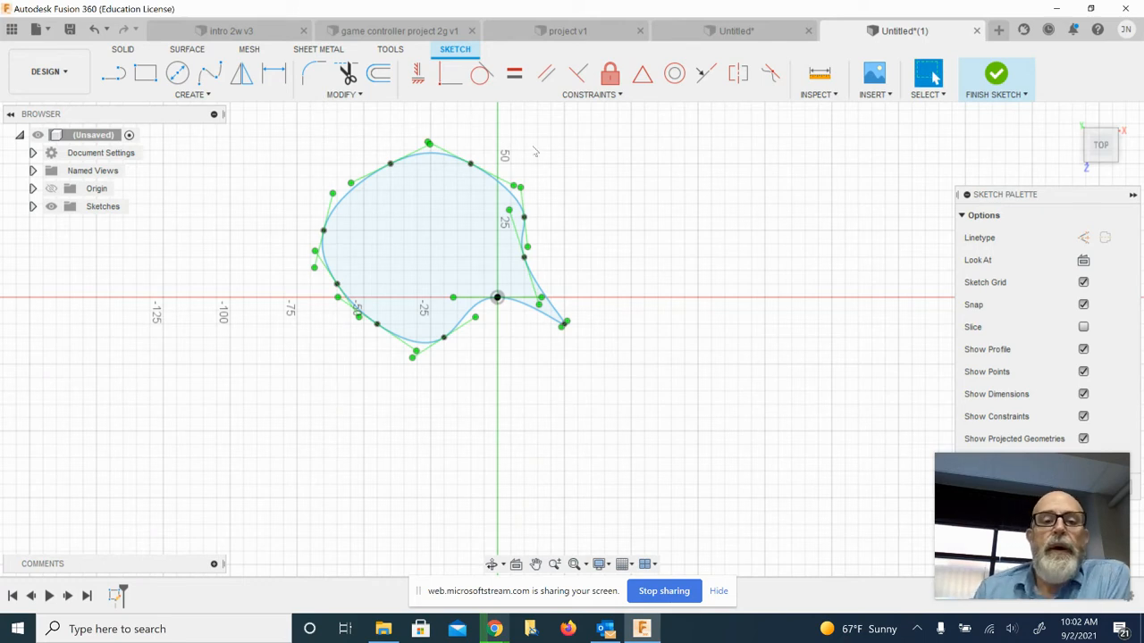
Step: Drag the spline's lower fit point and upper-right fit point to reshape its bottom and top curves
{"action": "left_click", "coordinate": [525, 270]}
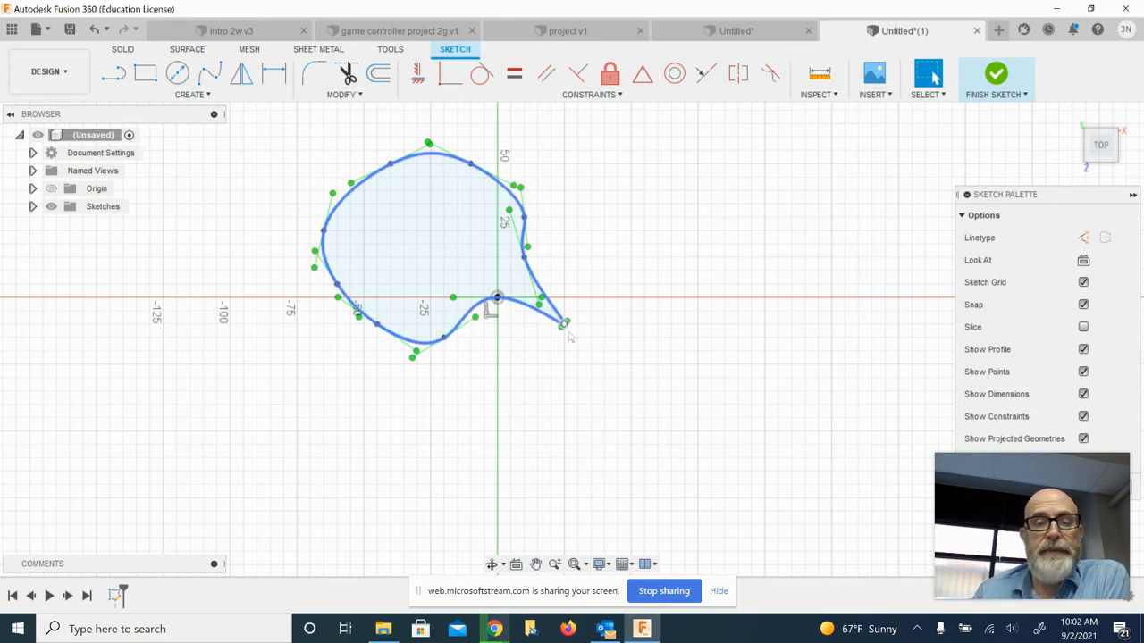
{"action": "left_click", "coordinate": [390, 165]}
{"action": "left_click", "coordinate": [324, 231]}
{"action": "left_click", "coordinate": [347, 300]}
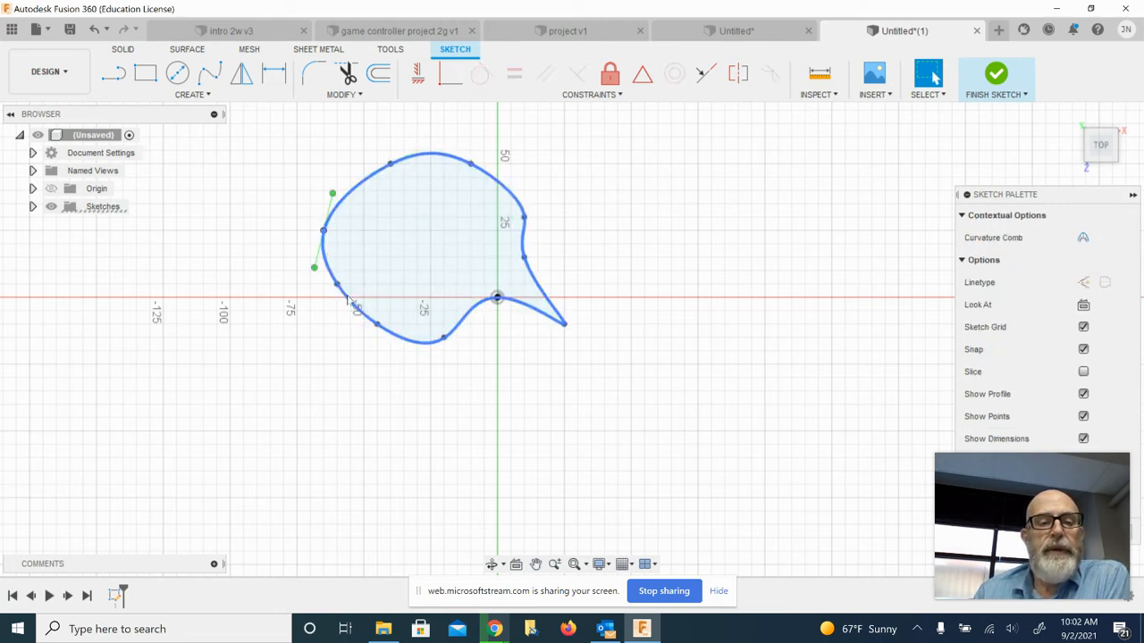
{"action": "left_click", "coordinate": [444, 339]}
{"action": "mouse_move", "coordinate": [444, 340]}
{"action": "left_mouse_down"}
{"action": "mouse_move", "coordinate": [420, 321]}
{"action": "mouse_move", "coordinate": [437, 349]}
{"action": "mouse_move", "coordinate": [452, 349]}
{"action": "mouse_move", "coordinate": [457, 338]}
{"action": "mouse_move", "coordinate": [437, 334]}
{"action": "left_mouse_up"}
{"action": "left_click", "coordinate": [471, 166]}
{"action": "mouse_move", "coordinate": [469, 174]}
{"action": "left_mouse_down"}
{"action": "mouse_move", "coordinate": [467, 184]}
{"action": "mouse_move", "coordinate": [471, 164]}
{"action": "left_mouse_up"}
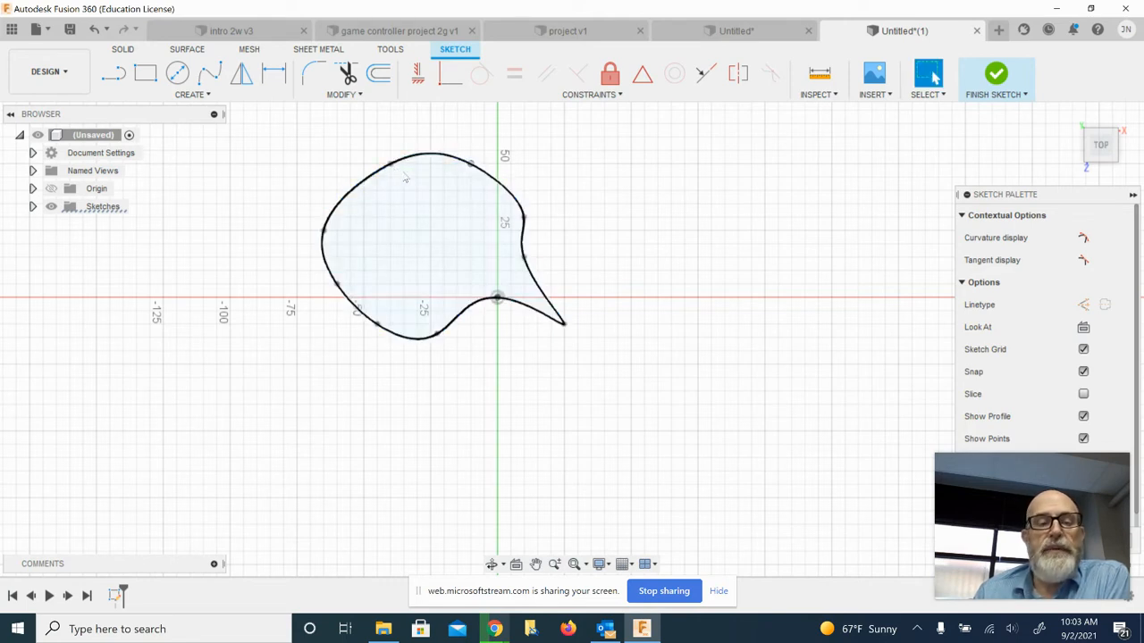
{"action": "left_click", "coordinate": [376, 171]}
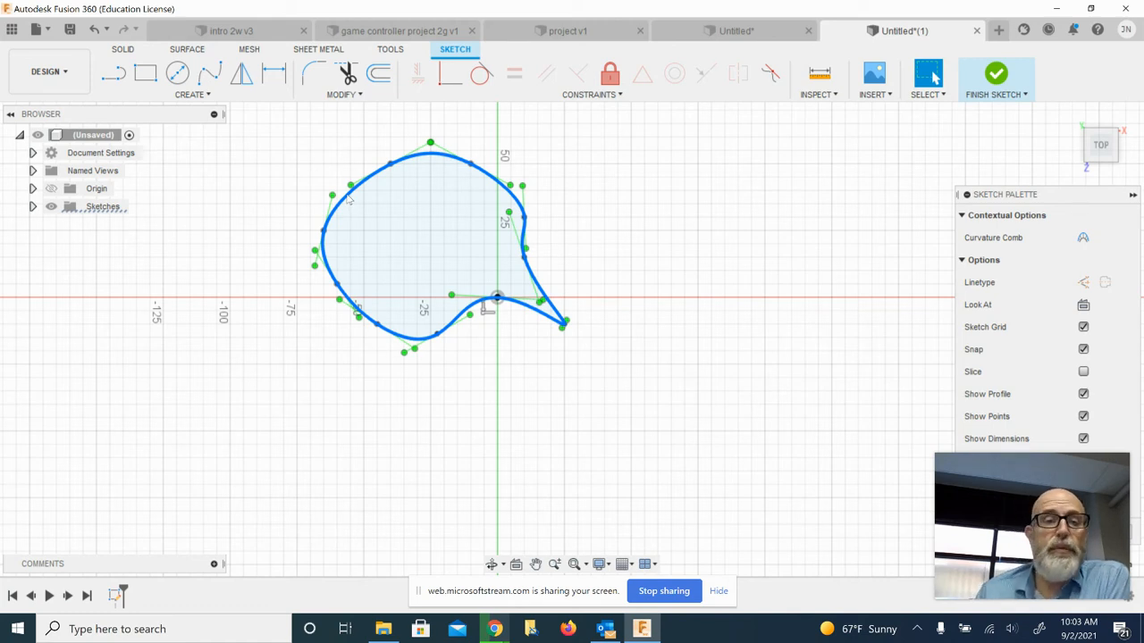
Step: Insert a new spline fit point on the closed shape's upper-left edge
{"action": "right_click", "coordinate": [347, 200]}
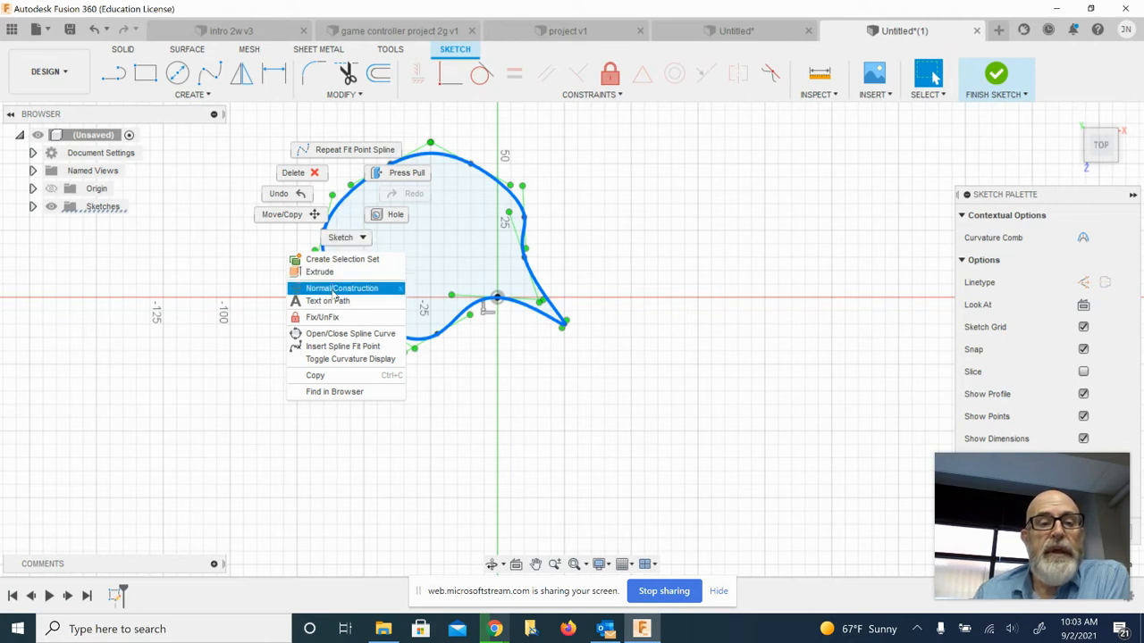
{"action": "left_click", "coordinate": [666, 183]}
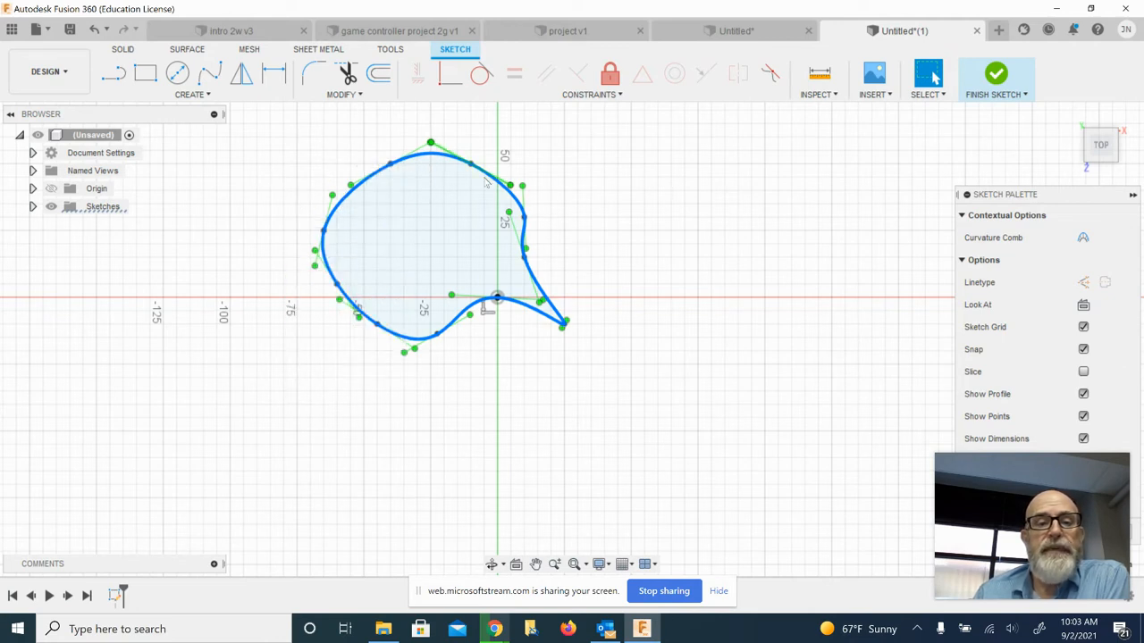
{"action": "right_click", "coordinate": [348, 197]}
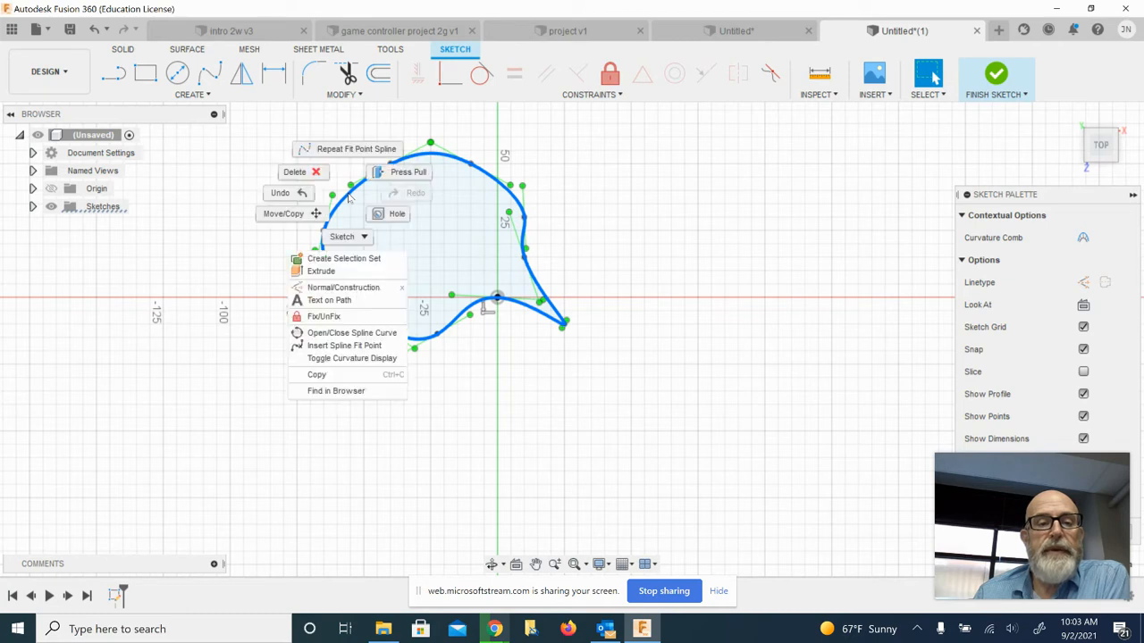
{"action": "left_click", "coordinate": [344, 348]}
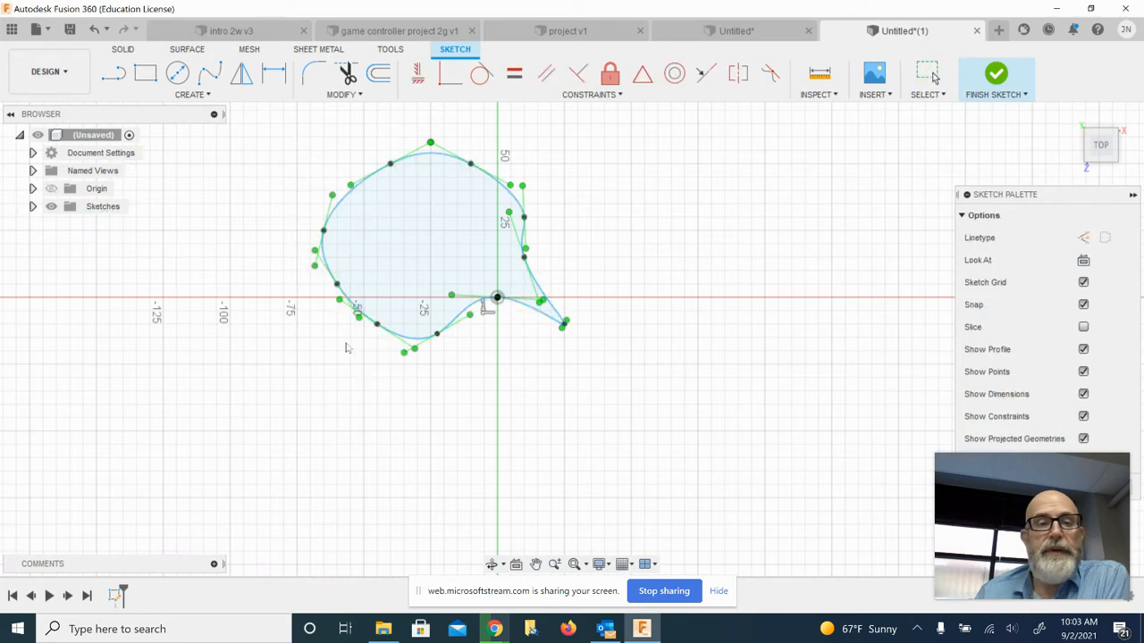
{"action": "left_click", "coordinate": [343, 198]}
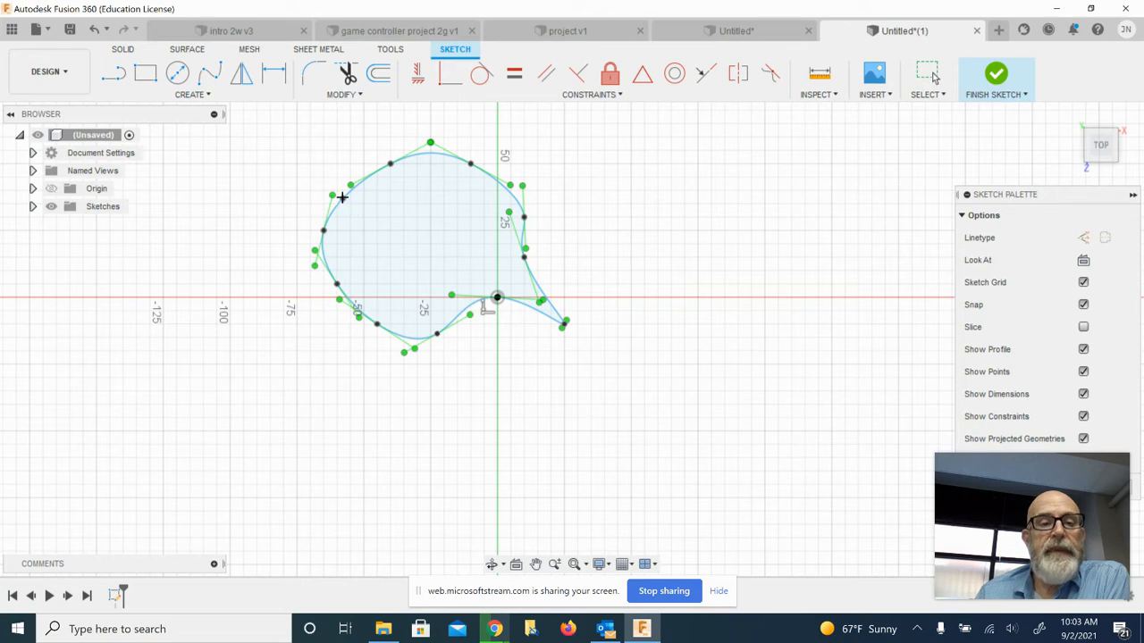
{"action": "key", "text": "Escape"}
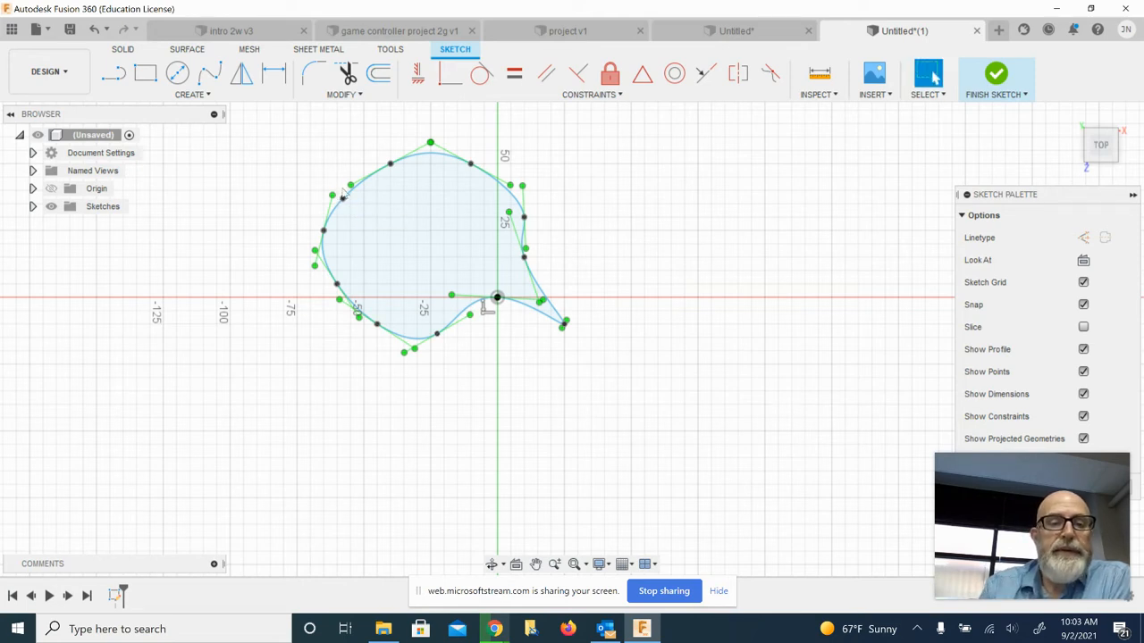
{"action": "left_click", "coordinate": [348, 202]}
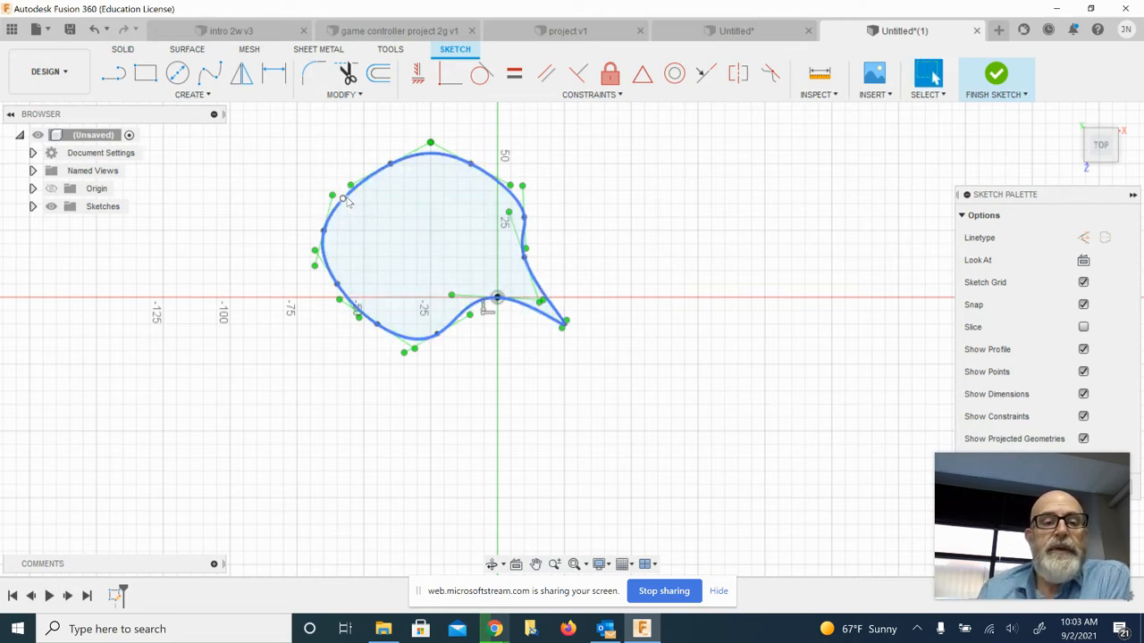
{"action": "left_click", "coordinate": [337, 190]}
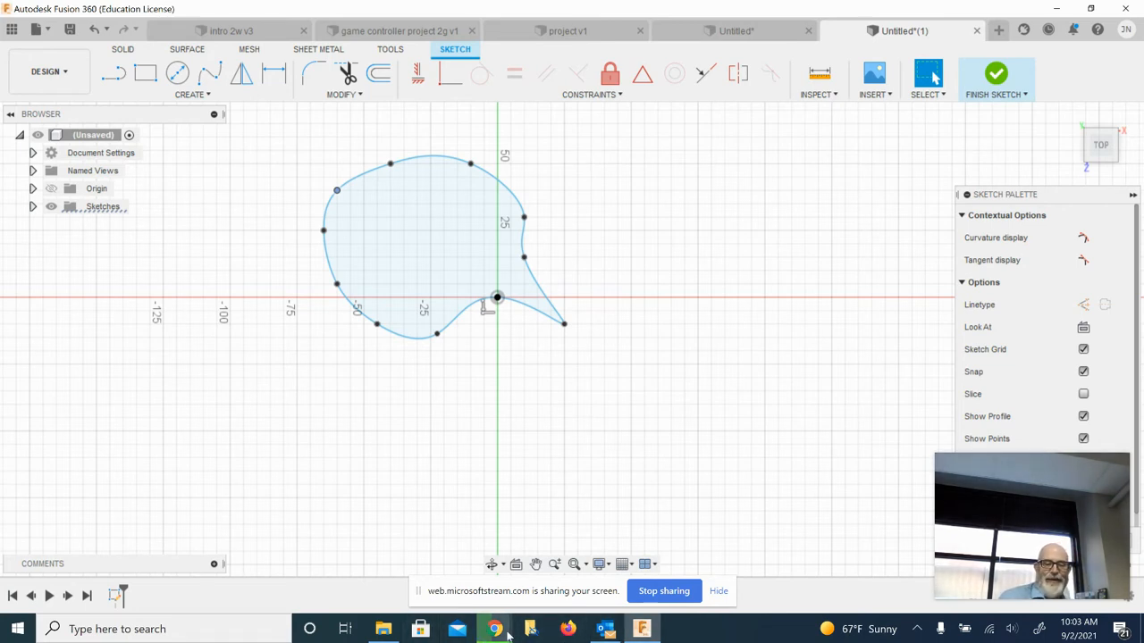
Step: Drag the tangent handle at the spline's top point to flatten the top curve
{"action": "left_click", "coordinate": [501, 588]}
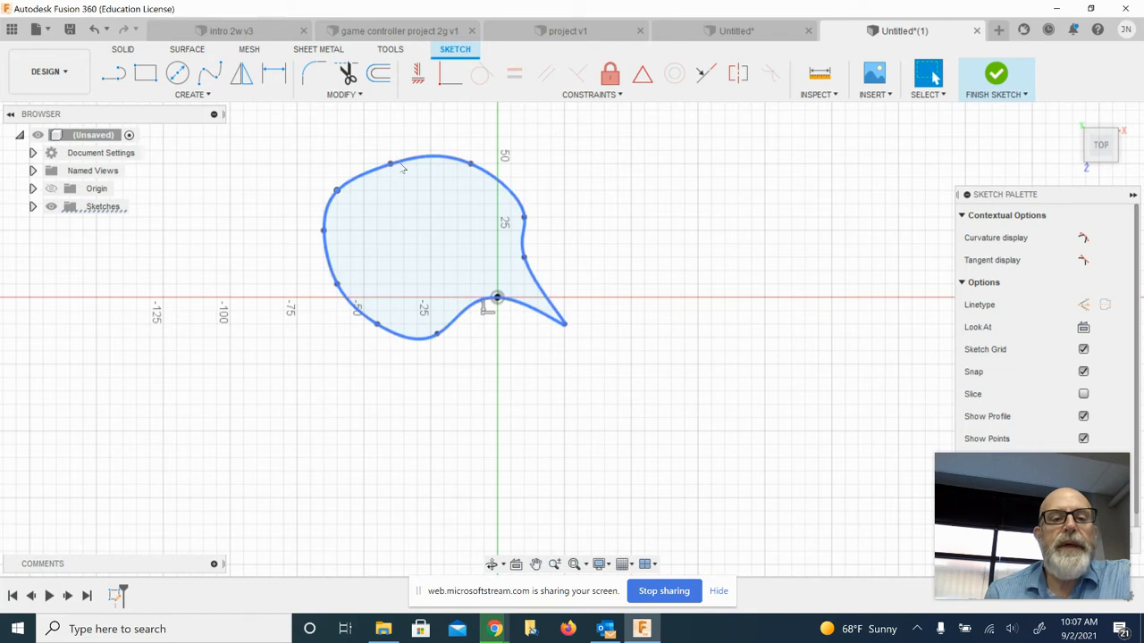
{"action": "mouse_move", "coordinate": [472, 164]}
{"action": "left_mouse_down"}
{"action": "mouse_move", "coordinate": [472, 151]}
{"action": "mouse_move", "coordinate": [468, 183]}
{"action": "mouse_move", "coordinate": [471, 163]}
{"action": "left_mouse_up"}
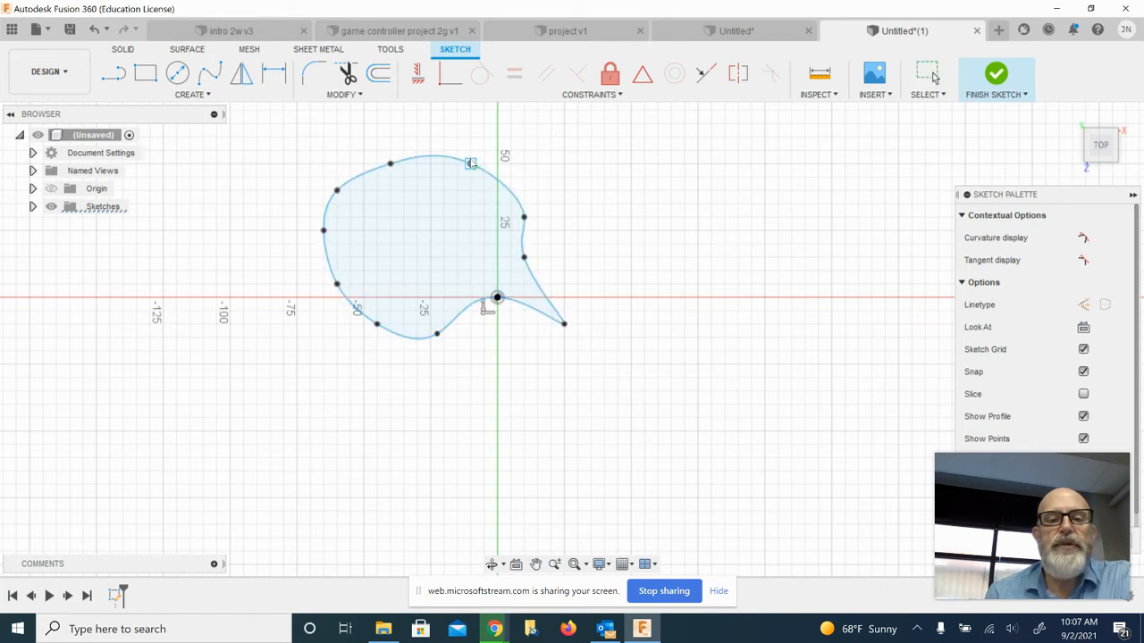
{"action": "left_click", "coordinate": [421, 158]}
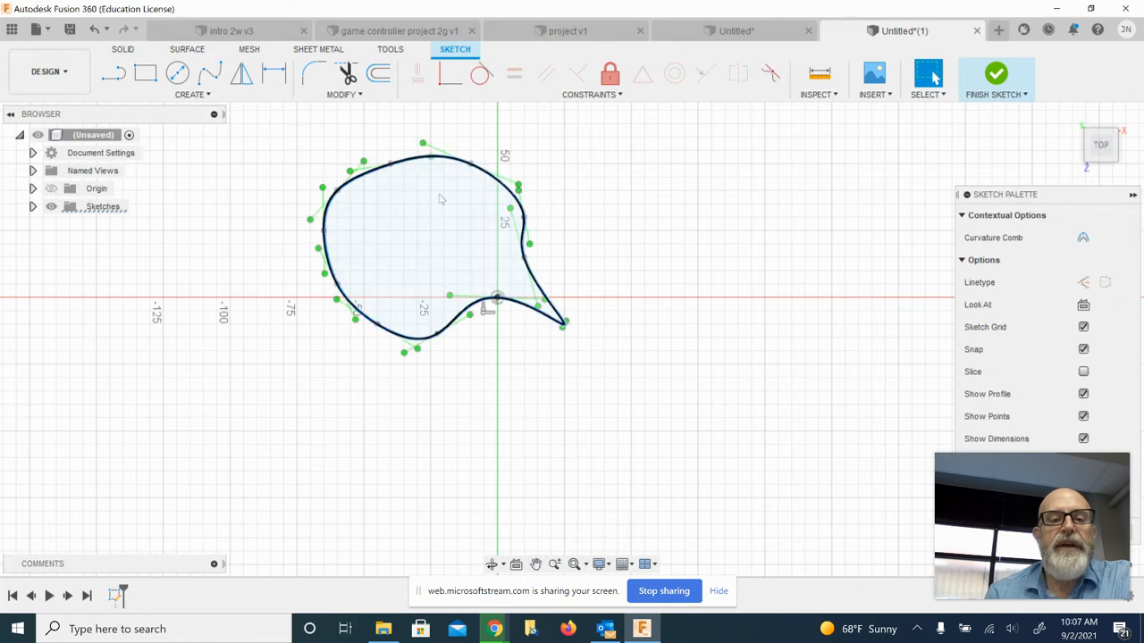
{"action": "left_click", "coordinate": [519, 186]}
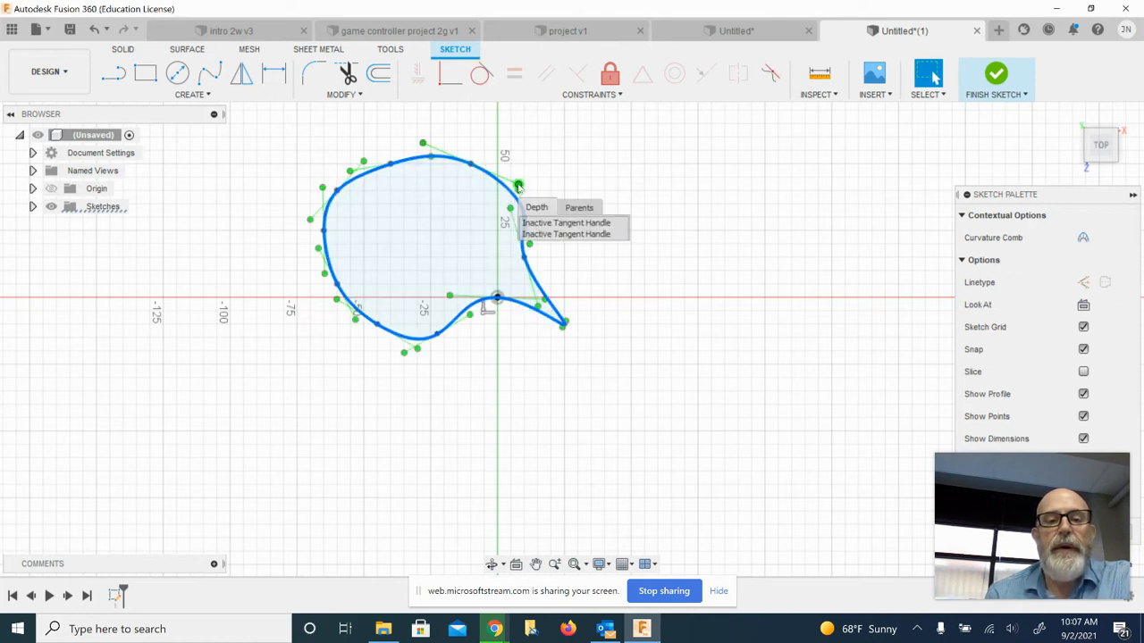
{"action": "left_click", "coordinate": [570, 173]}
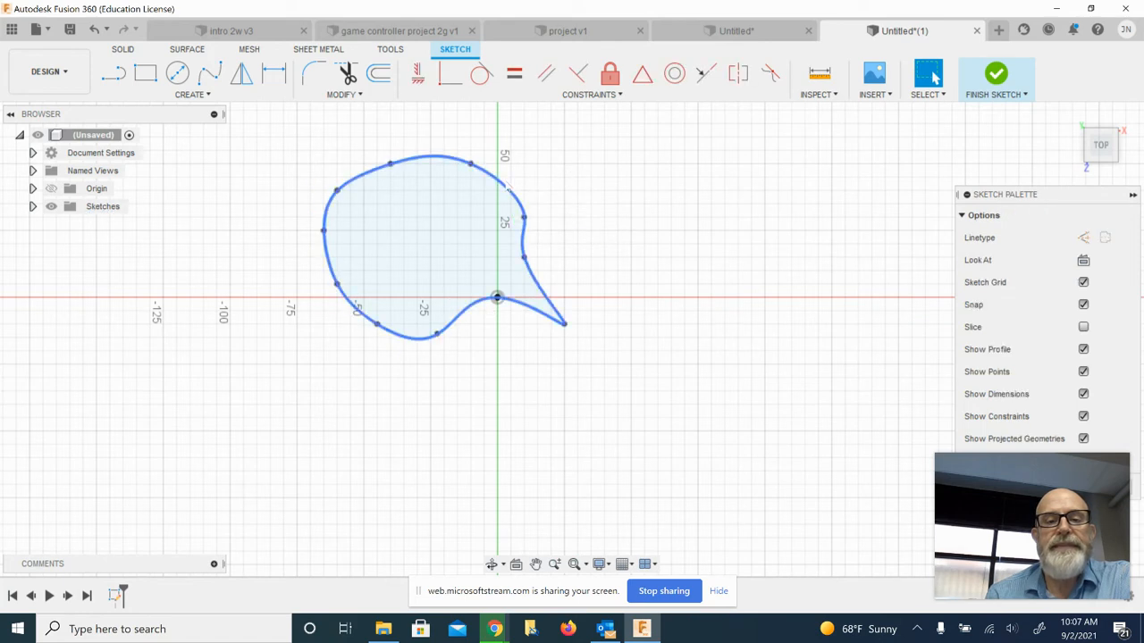
{"action": "left_click", "coordinate": [518, 186]}
{"action": "left_click", "coordinate": [518, 185]}
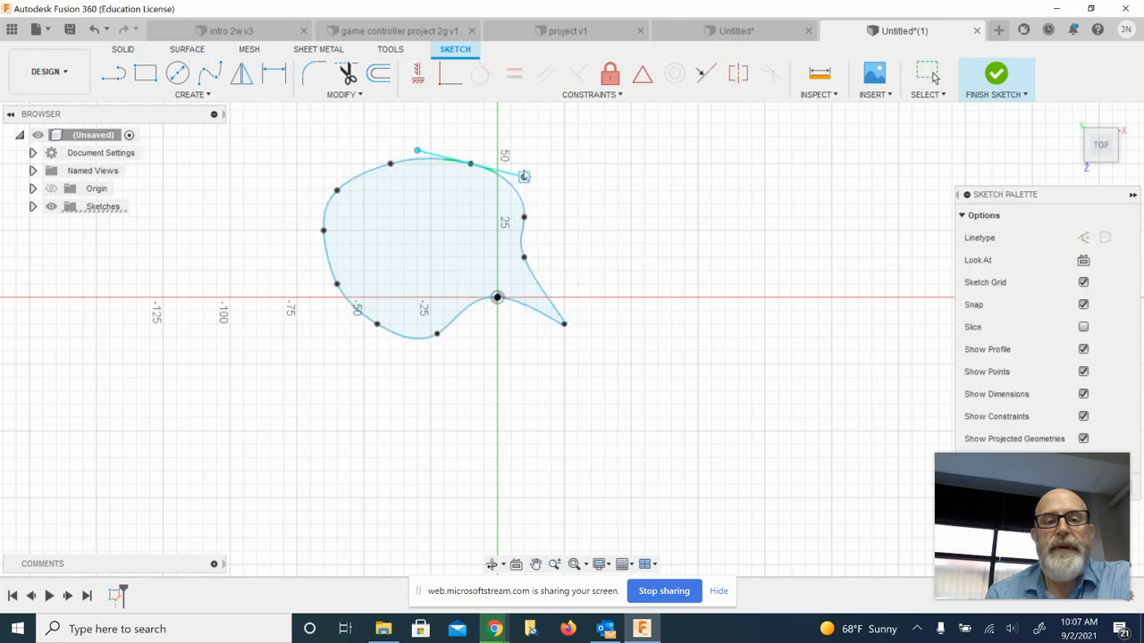
{"action": "left_click_drag", "start_coordinate": [518, 184], "coordinate": [509, 177]}
{"action": "mouse_move", "coordinate": [498, 177]}
{"action": "left_mouse_down"}
{"action": "mouse_move", "coordinate": [506, 160]}
{"action": "mouse_move", "coordinate": [542, 180]}
{"action": "mouse_move", "coordinate": [617, 171]}
{"action": "mouse_move", "coordinate": [497, 165]}
{"action": "mouse_move", "coordinate": [498, 190]}
{"action": "mouse_move", "coordinate": [502, 181]}
{"action": "left_mouse_up"}
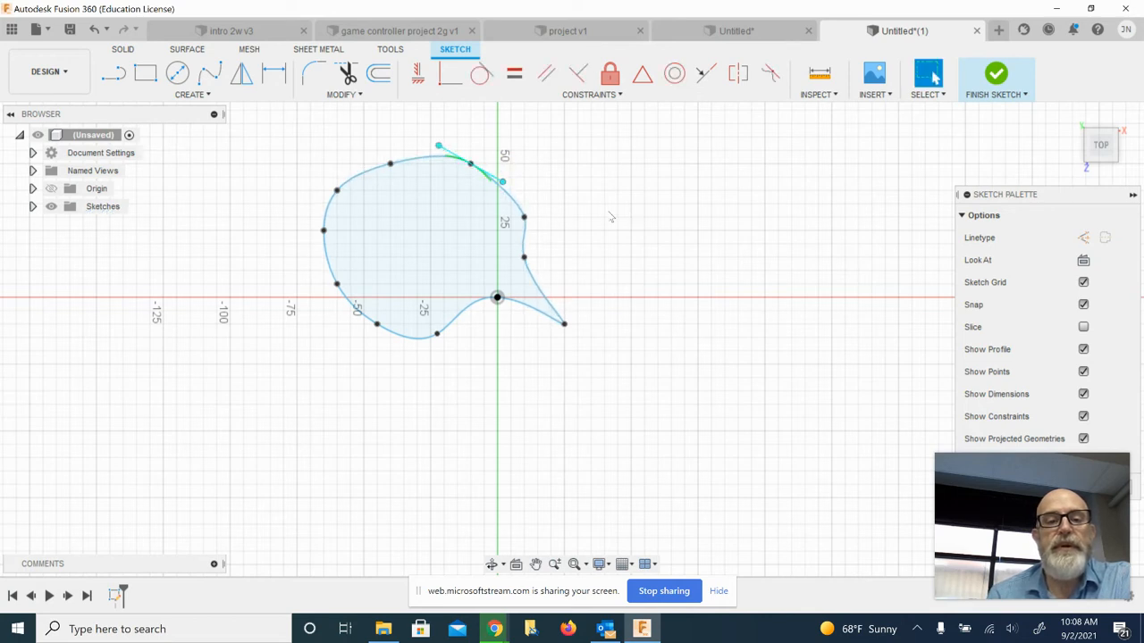
Step: Extend the lower-left fit point's tangent handle to reshape the bottom curve
{"action": "left_click", "coordinate": [547, 293]}
{"action": "left_click", "coordinate": [547, 293]}
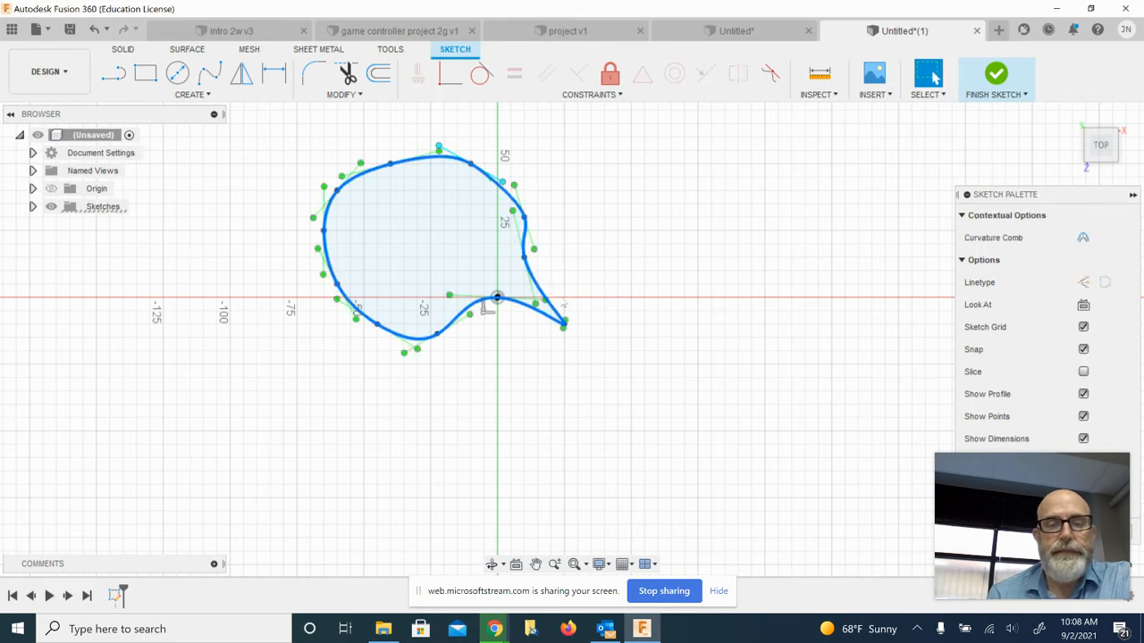
{"action": "left_click_drag", "start_coordinate": [417, 348], "coordinate": [404, 364]}
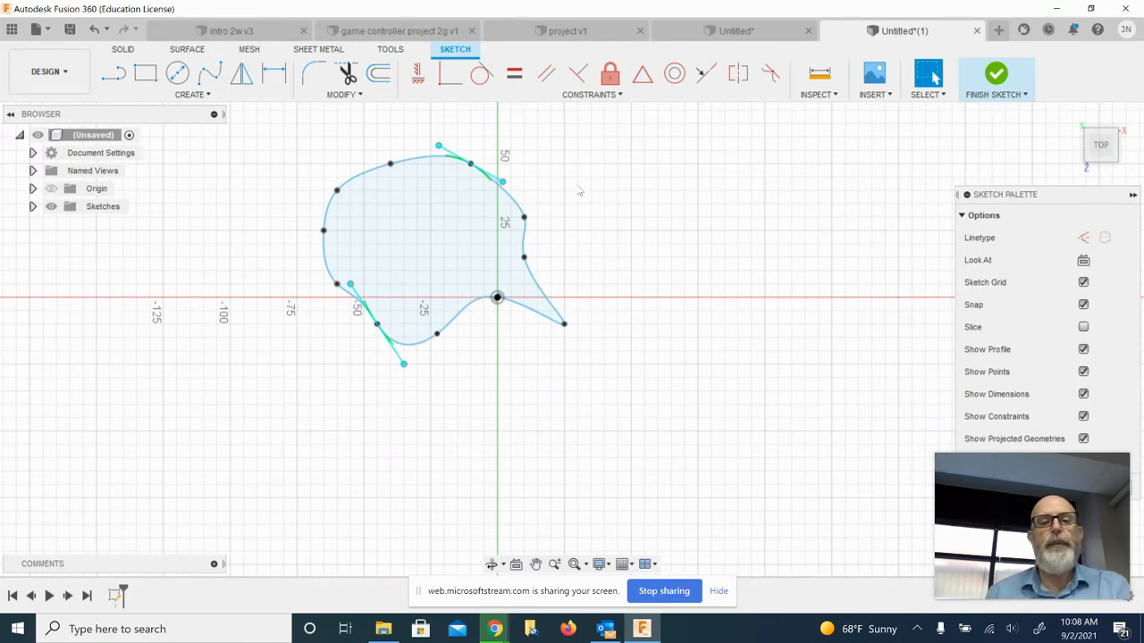
{"action": "left_click", "coordinate": [576, 206]}
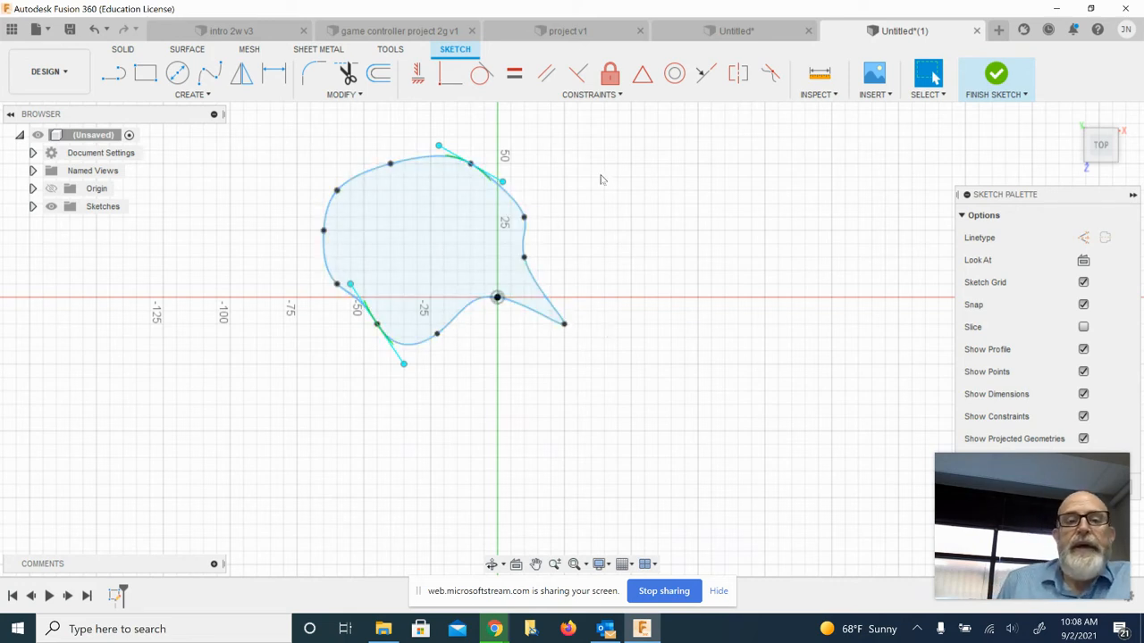
Step: Draw a five-point control-point spline as a shallow curve beneath the closed shape
{"action": "left_click", "coordinate": [160, 96]}
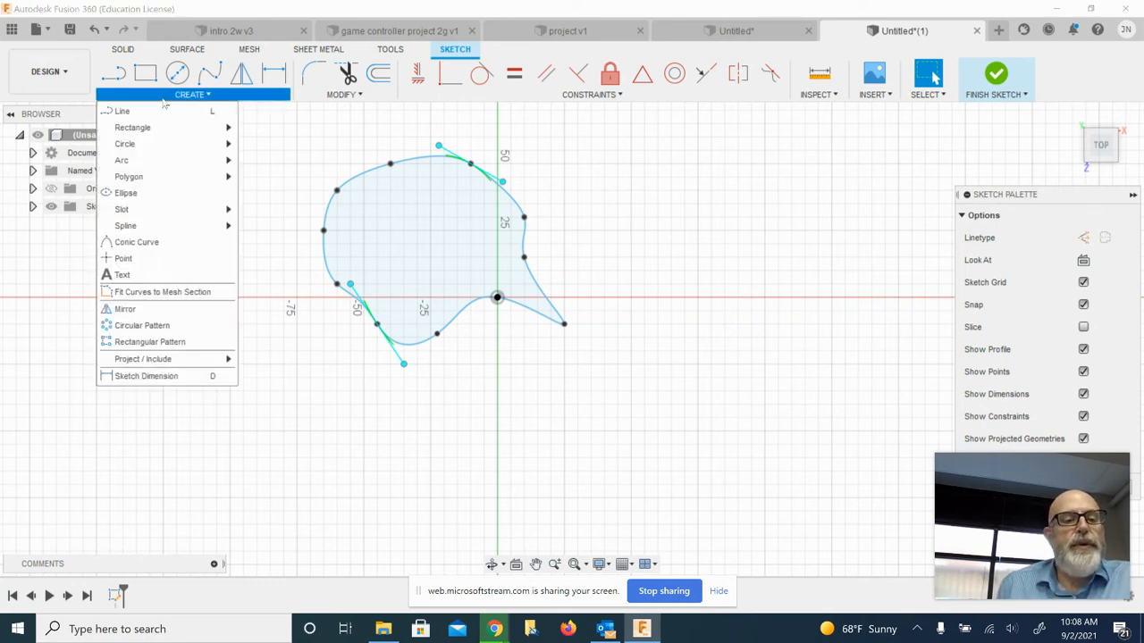
{"action": "mouse_move", "coordinate": [195, 229]}
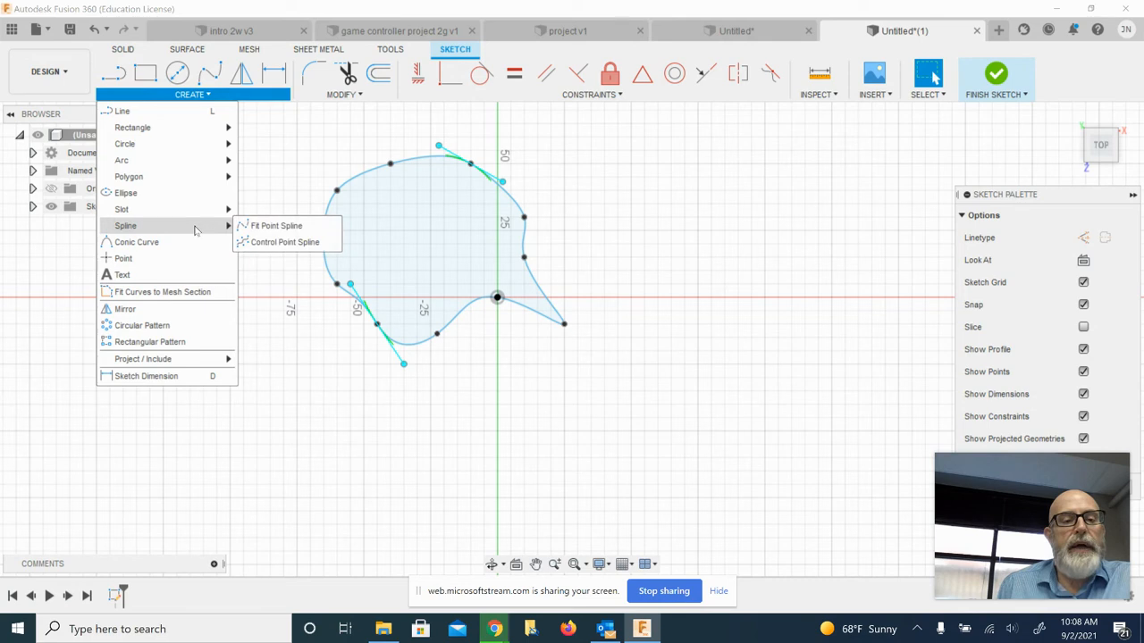
{"action": "left_click", "coordinate": [284, 242]}
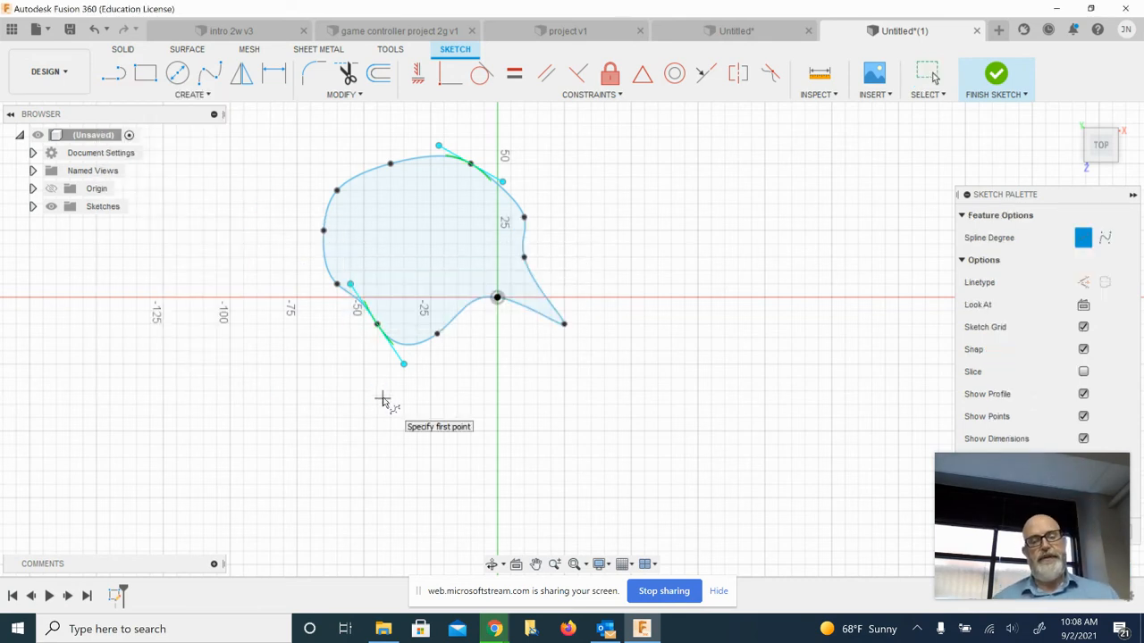
{"action": "left_click", "coordinate": [364, 431]}
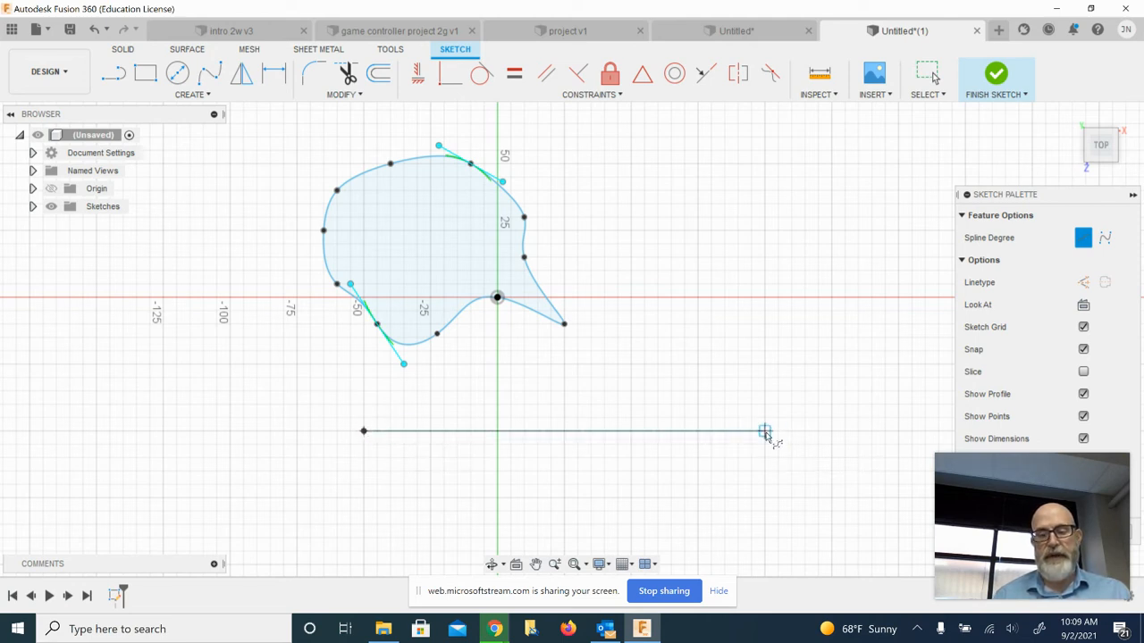
{"action": "left_click", "coordinate": [457, 484]}
{"action": "left_click", "coordinate": [577, 459]}
{"action": "left_click", "coordinate": [698, 497]}
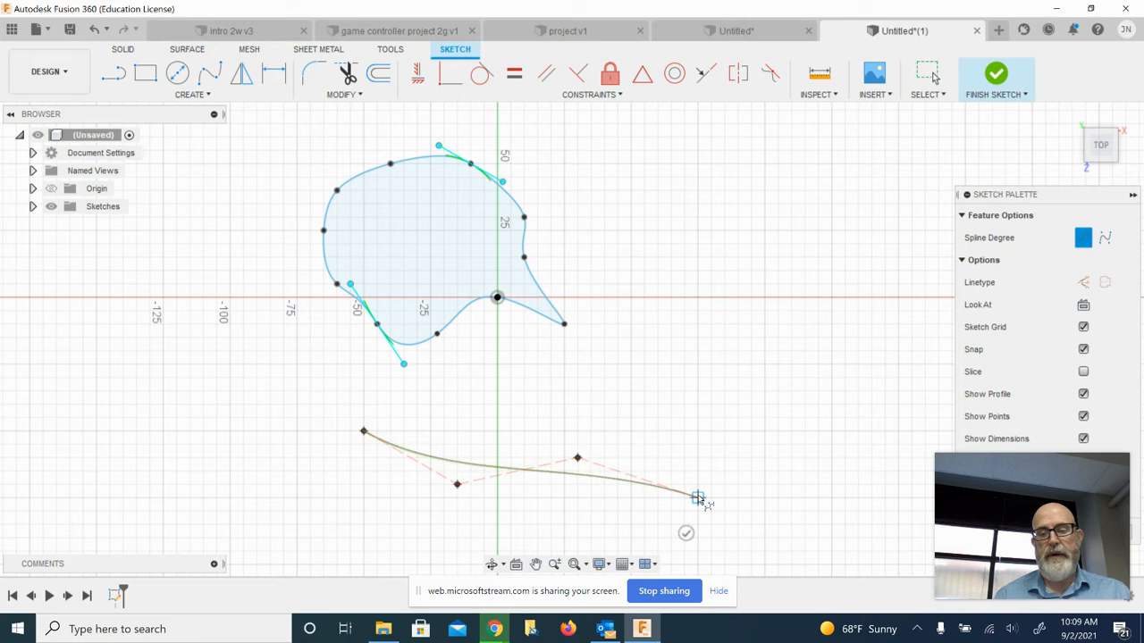
{"action": "left_click", "coordinate": [765, 435]}
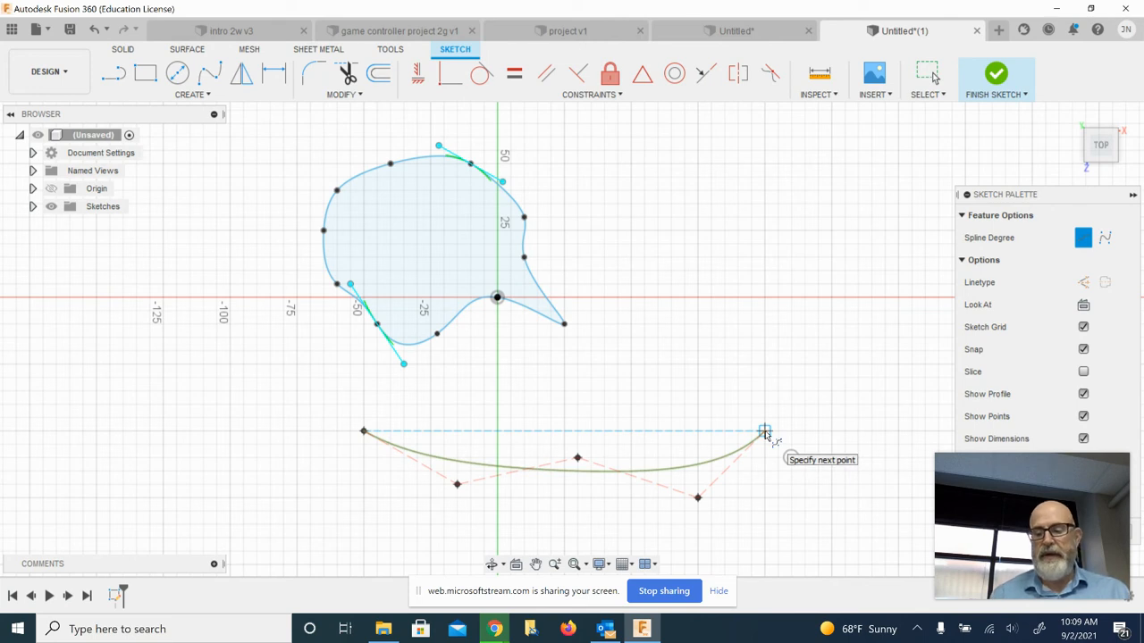
{"action": "key", "text": "Escape"}
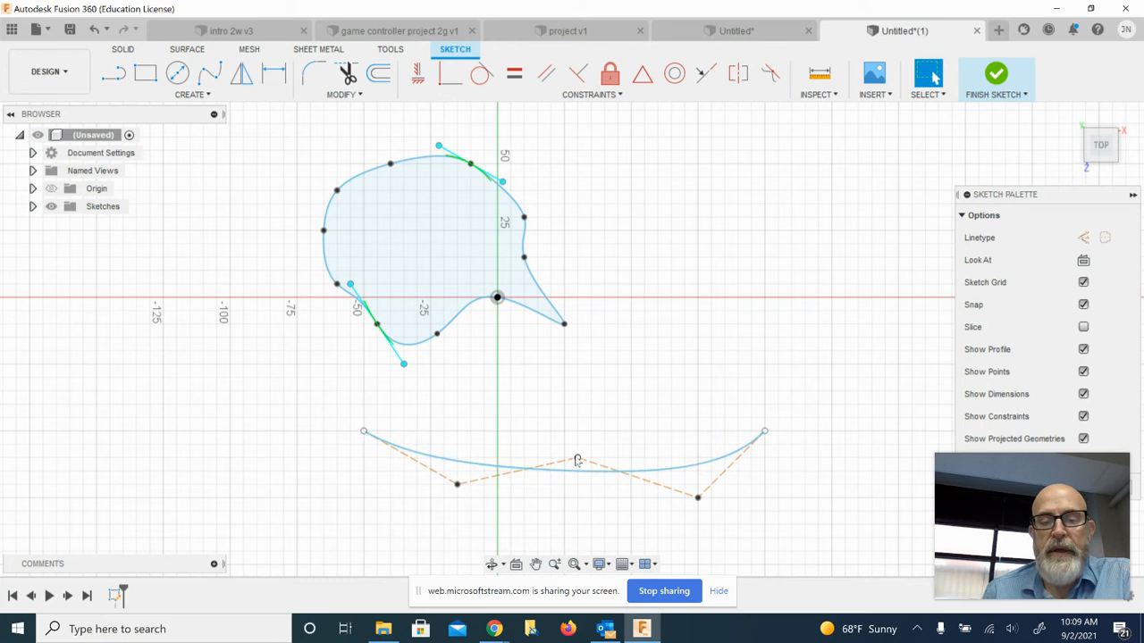
Step: Drag the lower spline's control points down until it forms an even U-shaped arc
{"action": "mouse_move", "coordinate": [577, 459]}
{"action": "left_mouse_down"}
{"action": "mouse_move", "coordinate": [580, 412]}
{"action": "mouse_move", "coordinate": [580, 536]}
{"action": "mouse_move", "coordinate": [585, 439]}
{"action": "left_mouse_up"}
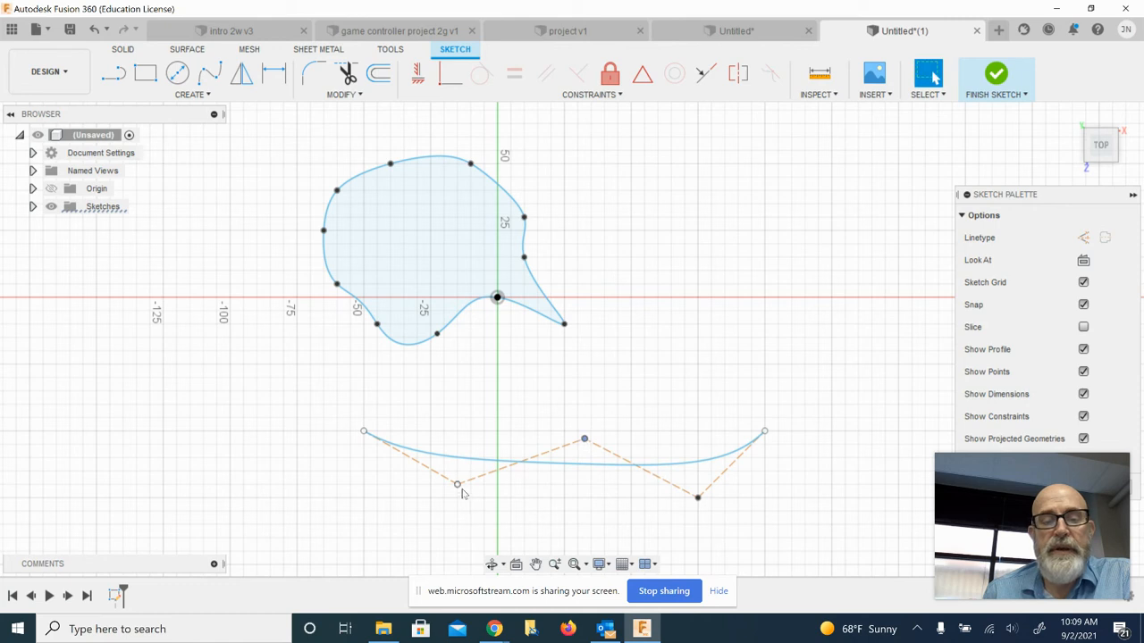
{"action": "left_click_drag", "start_coordinate": [457, 485], "coordinate": [457, 524]}
{"action": "right_click", "coordinate": [490, 483]}
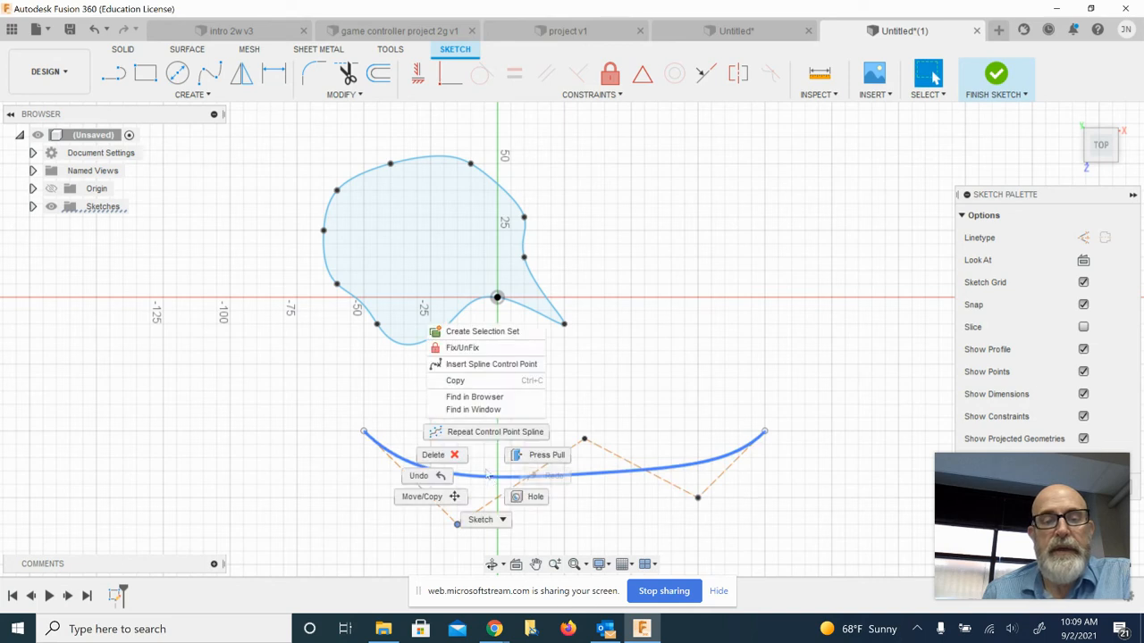
{"action": "left_click", "coordinate": [635, 378]}
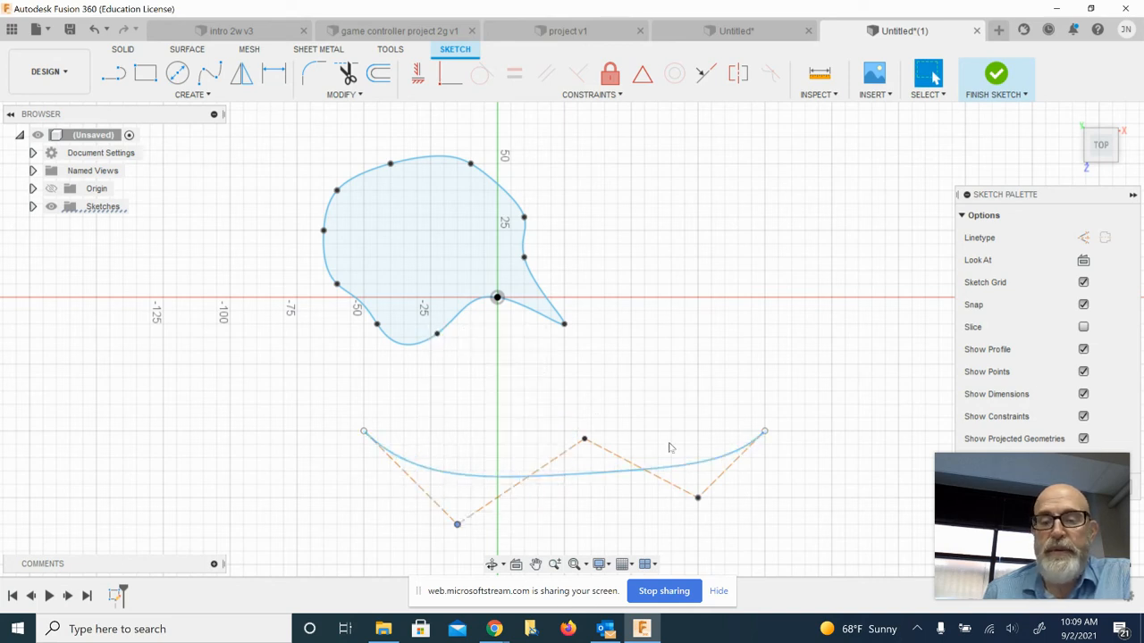
{"action": "mouse_move", "coordinate": [698, 501]}
{"action": "left_mouse_down"}
{"action": "mouse_move", "coordinate": [697, 526]}
{"action": "mouse_move", "coordinate": [710, 510]}
{"action": "left_mouse_up"}
{"action": "left_click_drag", "start_coordinate": [584, 439], "coordinate": [604, 525]}
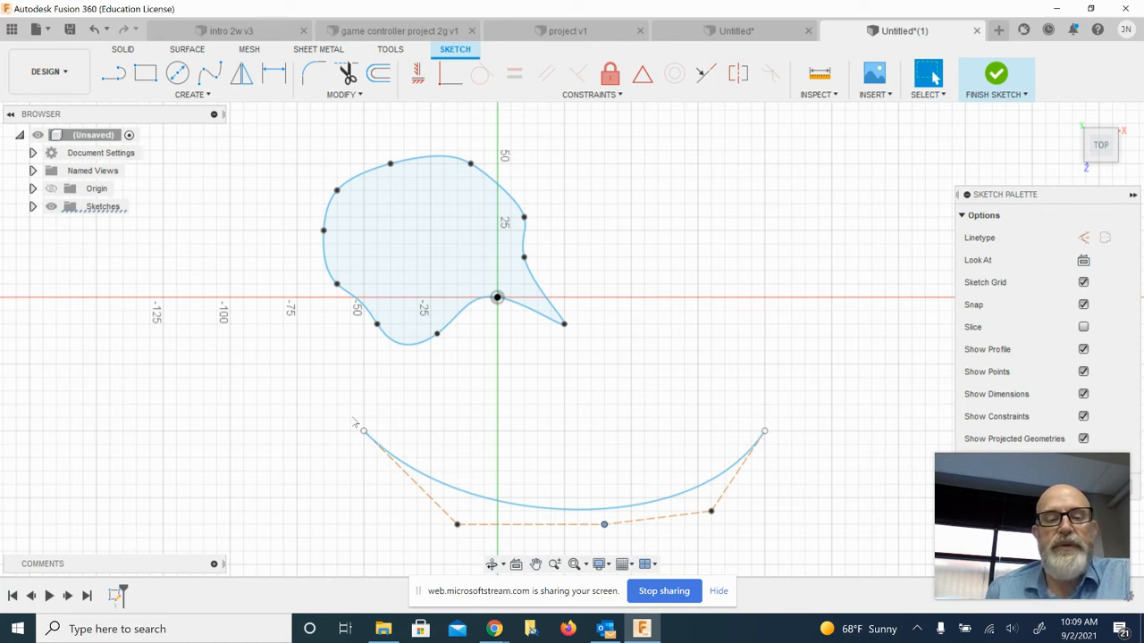
{"action": "left_click", "coordinate": [213, 95]}
Step: Create Text On Path text using the lower U-shaped spline as the path
{"action": "left_click", "coordinate": [141, 275]}
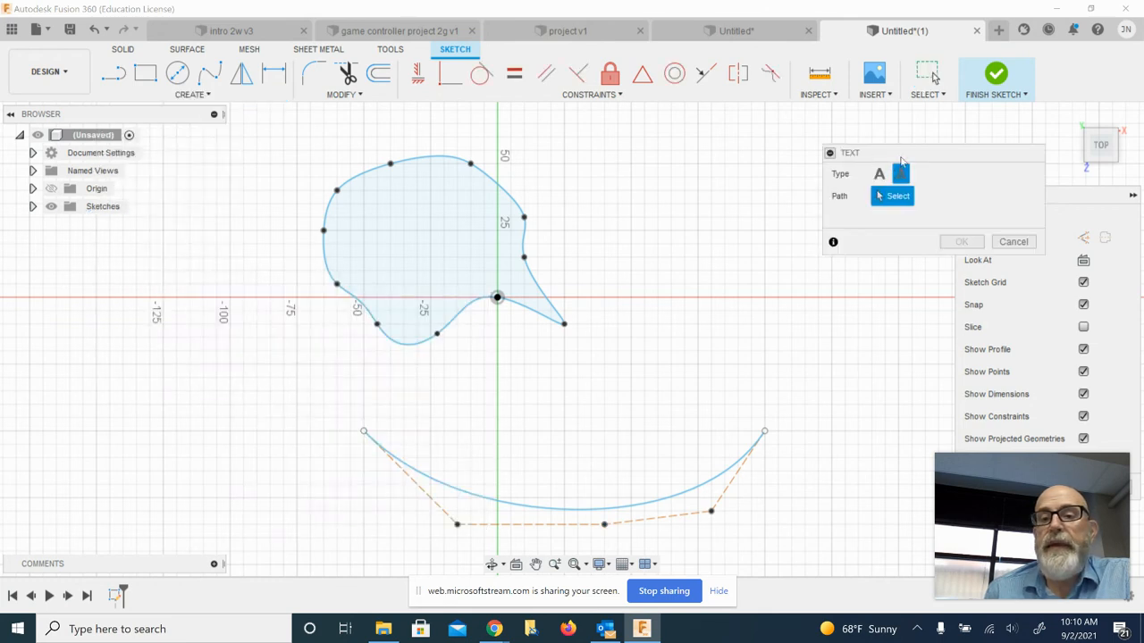
{"action": "left_click_drag", "start_coordinate": [906, 156], "coordinate": [821, 150]}
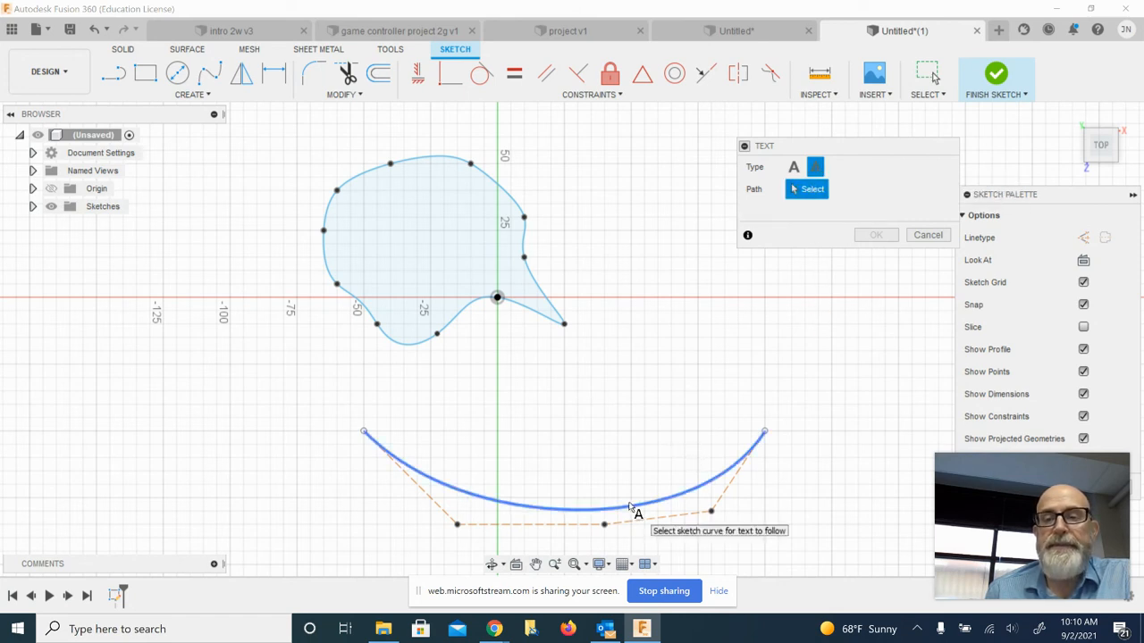
{"action": "left_click", "coordinate": [793, 167]}
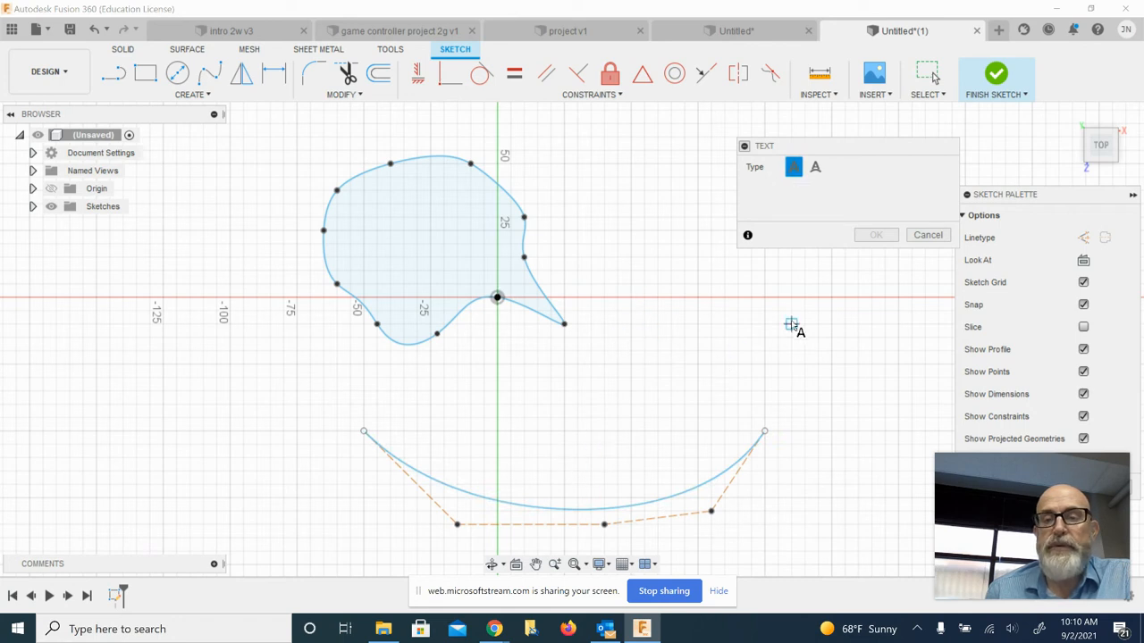
{"action": "left_click", "coordinate": [816, 168]}
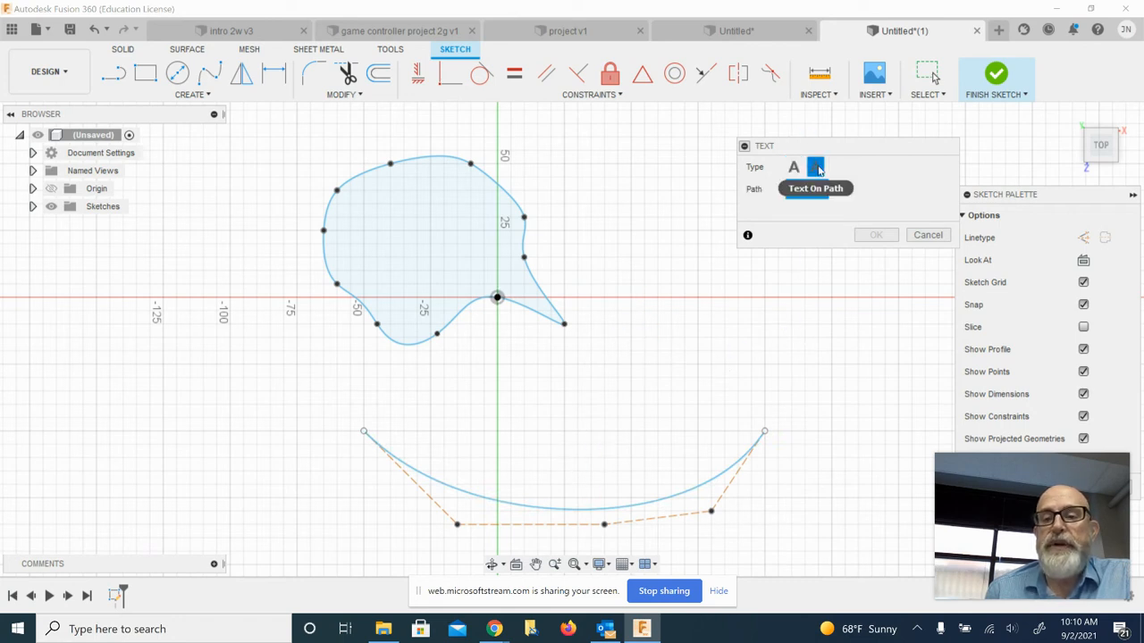
{"action": "left_click", "coordinate": [548, 510]}
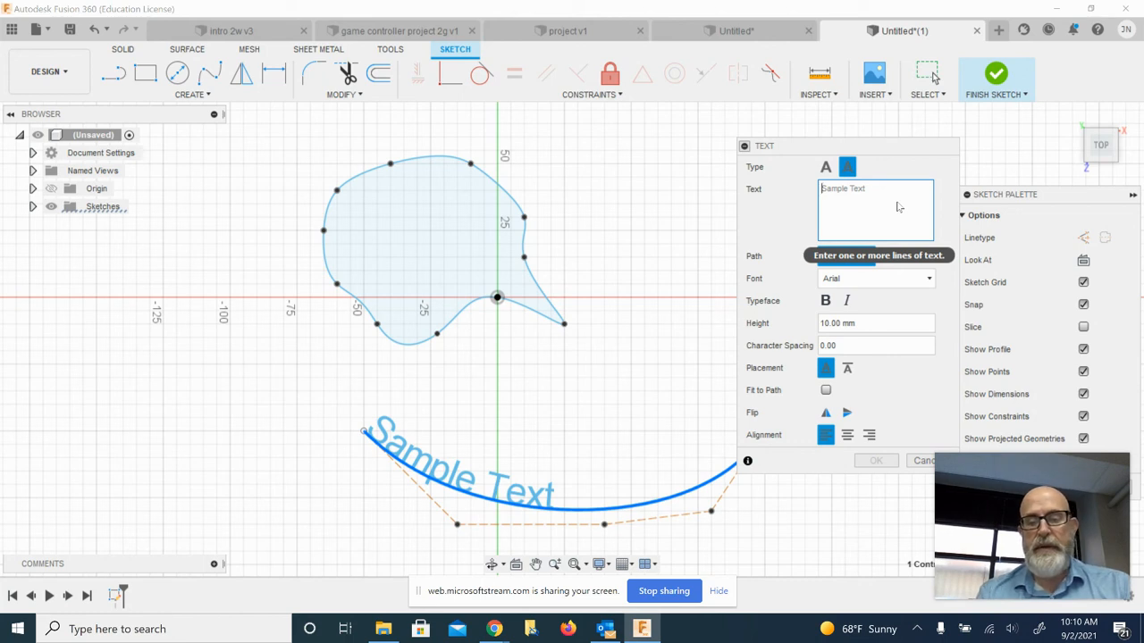
Step: Enter the author's name as centre-aligned text with adjusted character spacing and 20 mm height
{"action": "type", "text": "mr"}
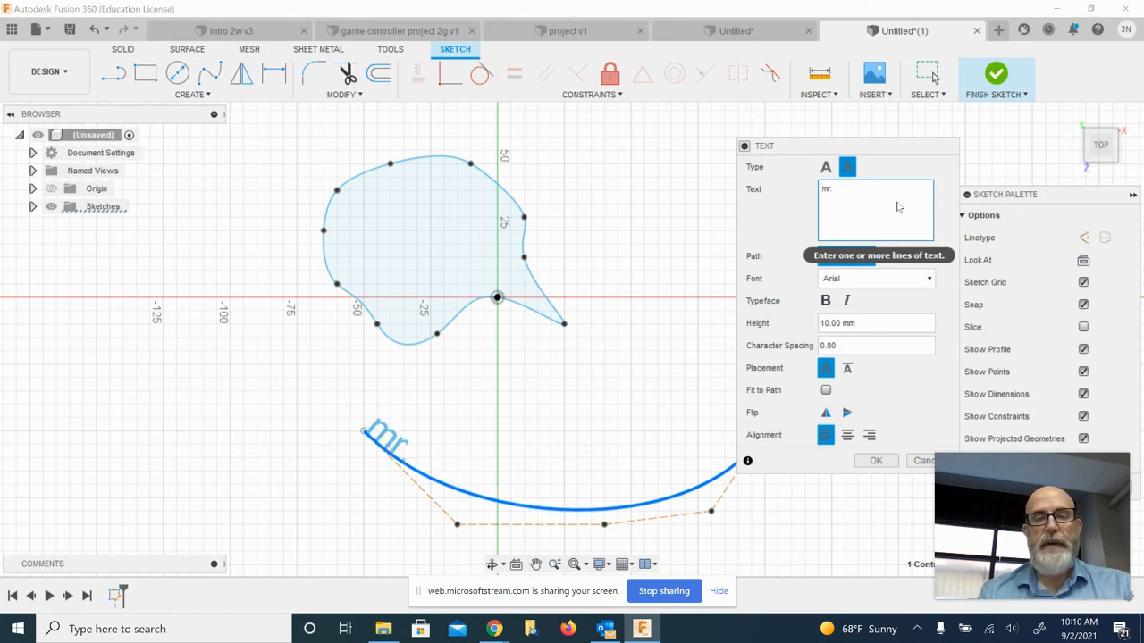
{"action": "key", "text": "BackSpace"}
{"action": "key", "text": "BackSpace"}
{"action": "type", "text": "Jeff"}
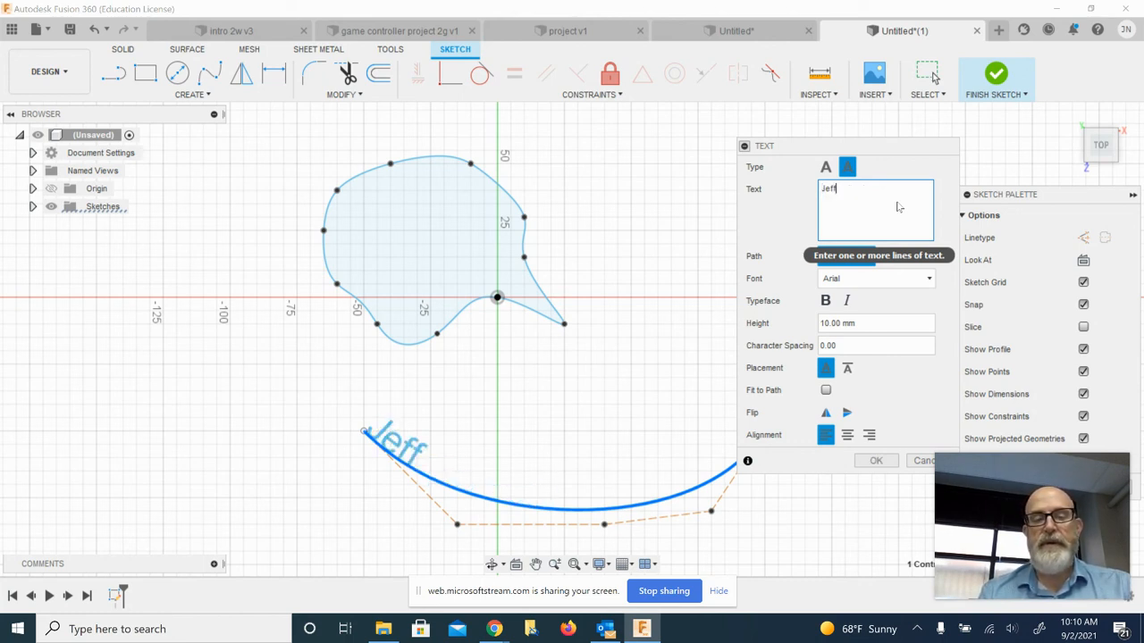
{"action": "type", "text": " Noe"}
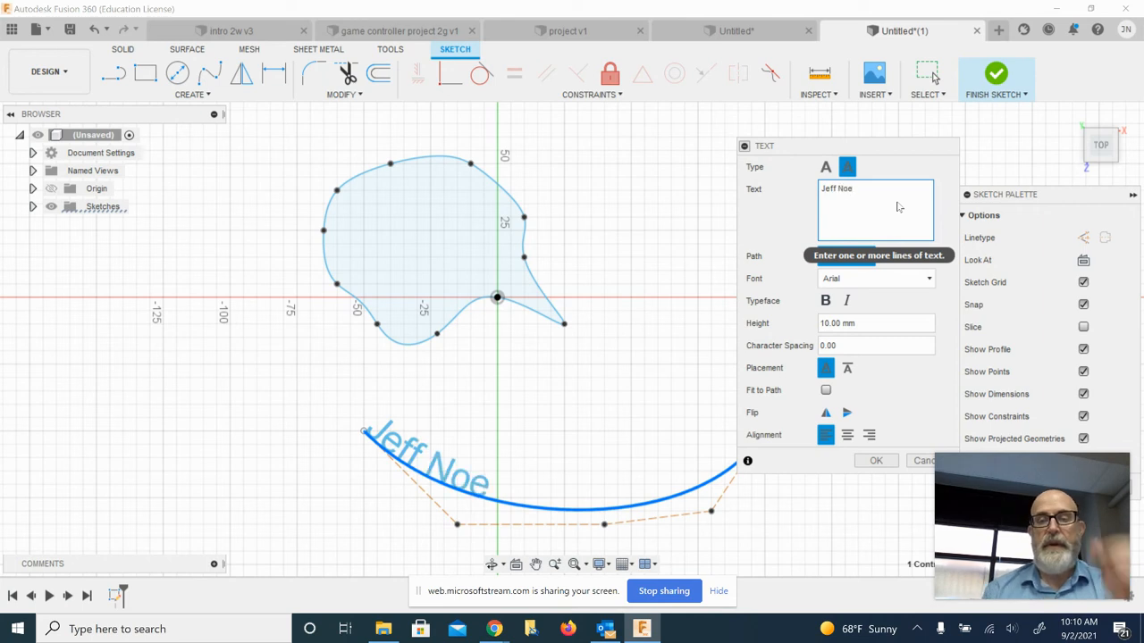
{"action": "left_click", "coordinate": [847, 435]}
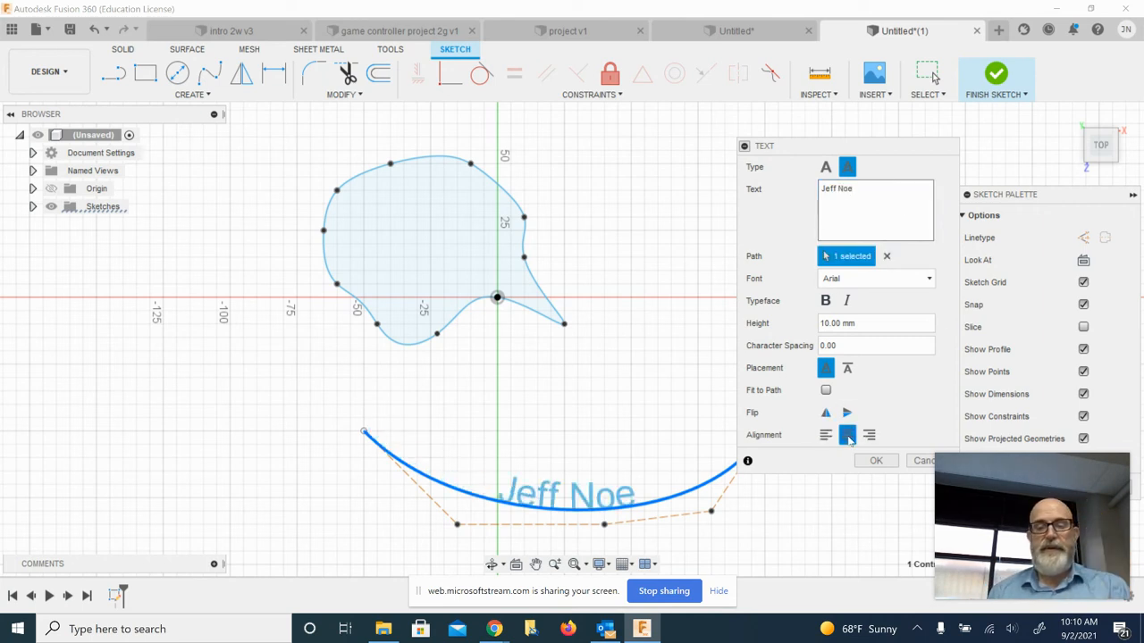
{"action": "left_click", "coordinate": [862, 347]}
{"action": "left_click_drag", "start_coordinate": [838, 346], "coordinate": [803, 355]}
{"action": "type", "text": "3"}
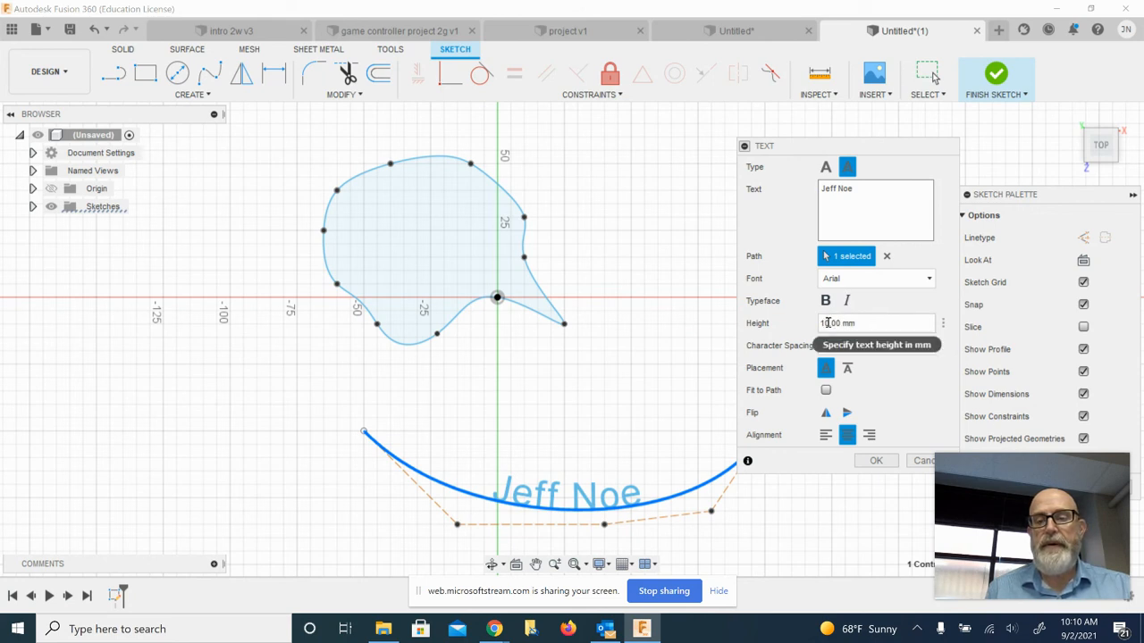
{"action": "double_click", "coordinate": [828, 322]}
{"action": "type", "text": "20"}
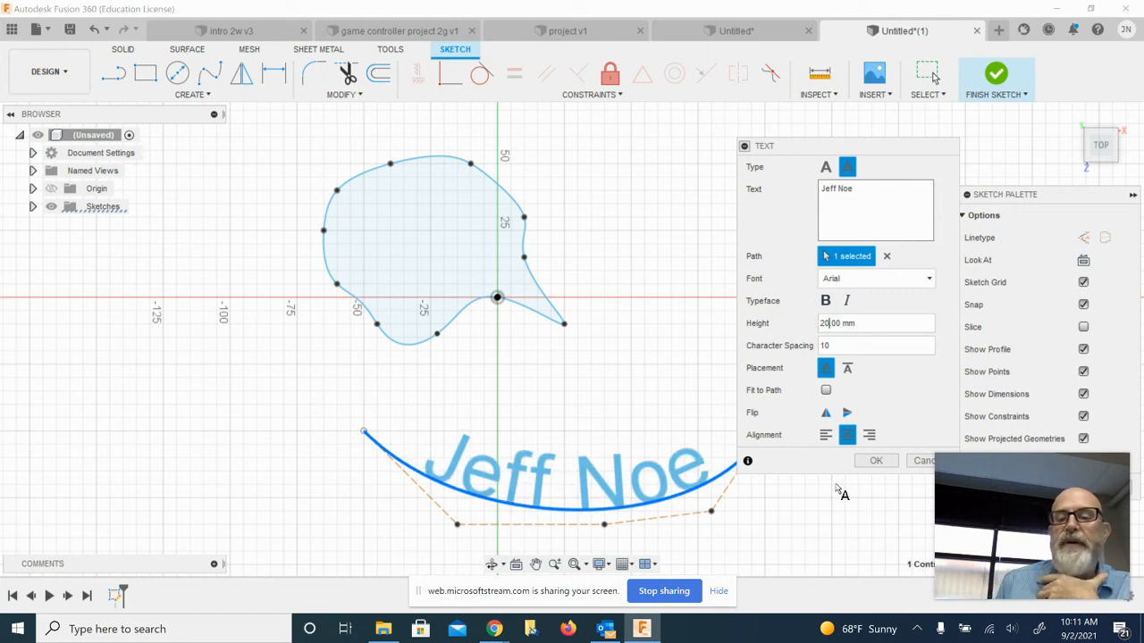
Step: Confirm the curved text, then bring the browser's recording page forward
{"action": "left_click", "coordinate": [859, 463]}
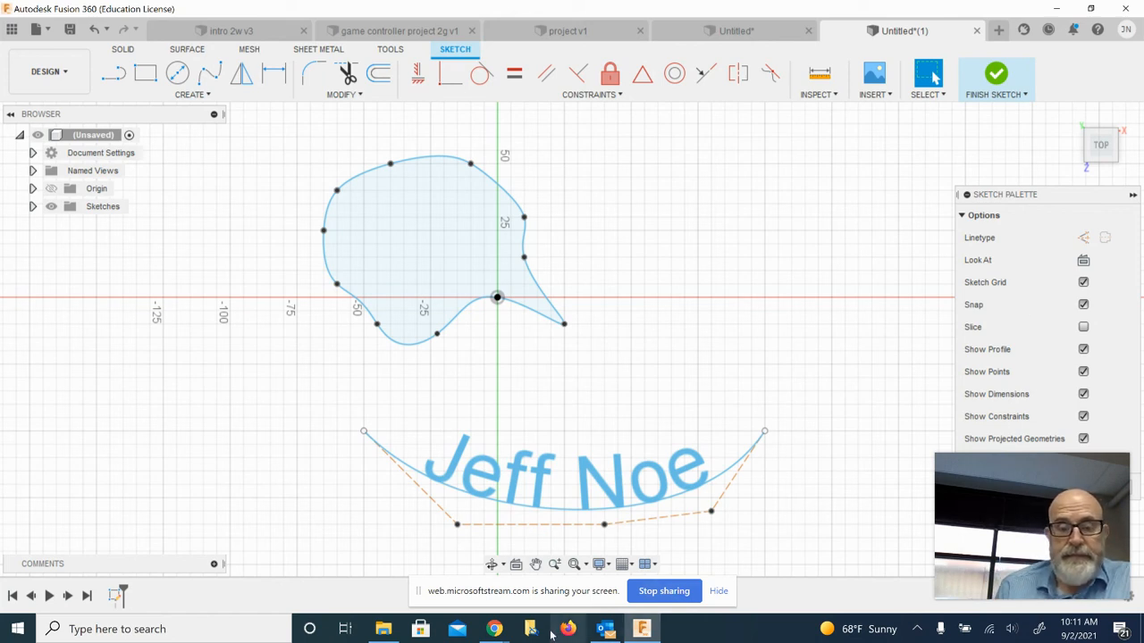
{"action": "mouse_move", "coordinate": [496, 629]}
{"action": "left_click", "coordinate": [394, 579]}
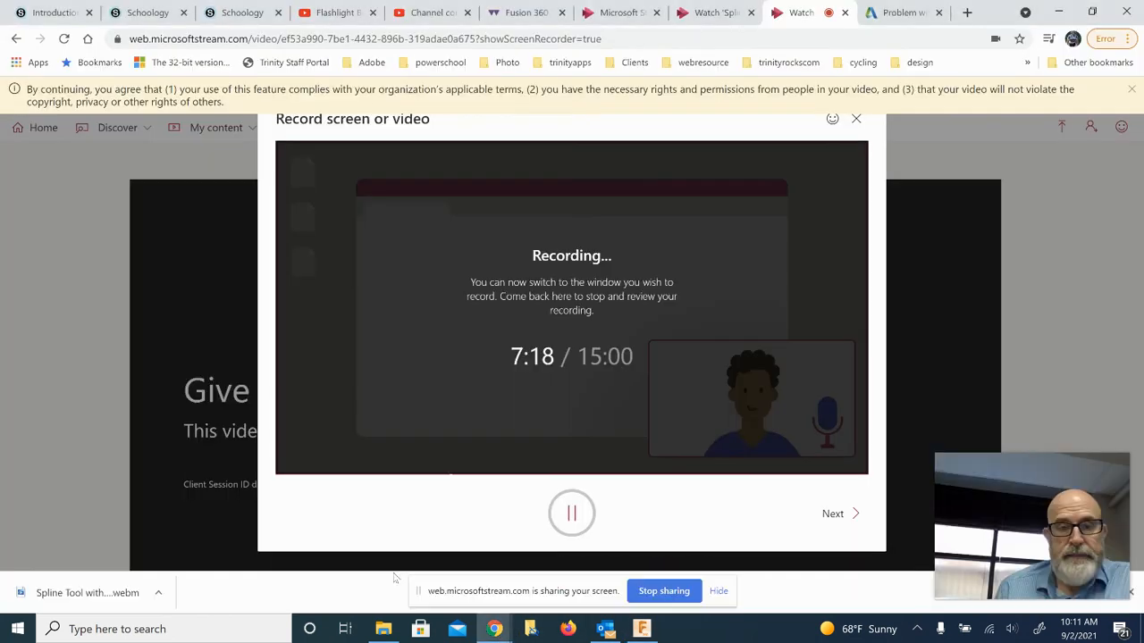